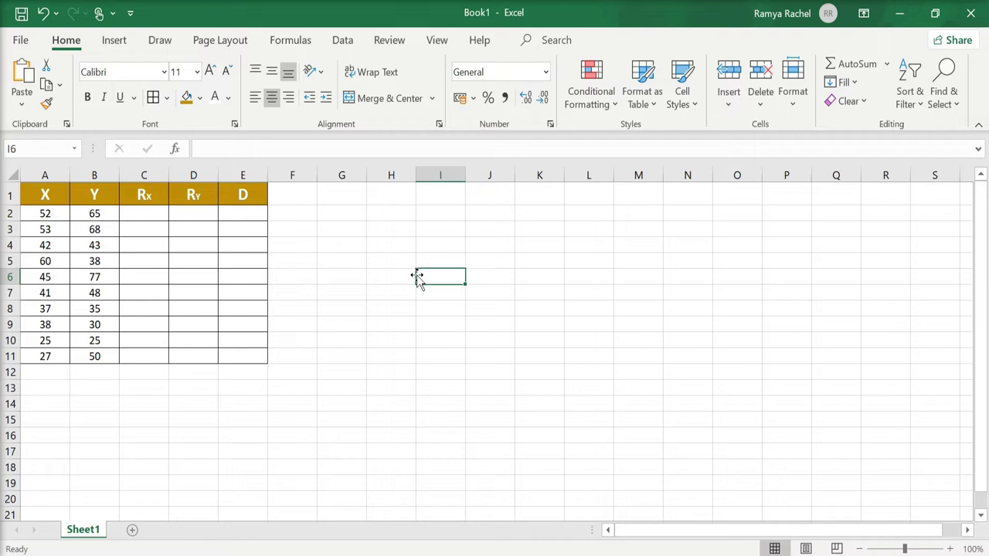
Enter =RANK(A2,A2:A11,1) in C2 and fill it down to C11
left_click(141, 214)
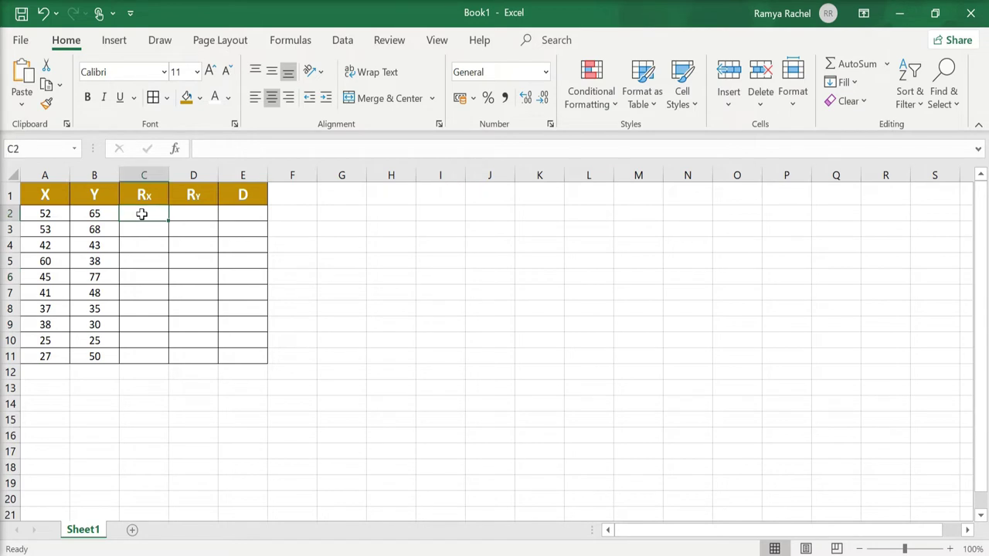
type("=")
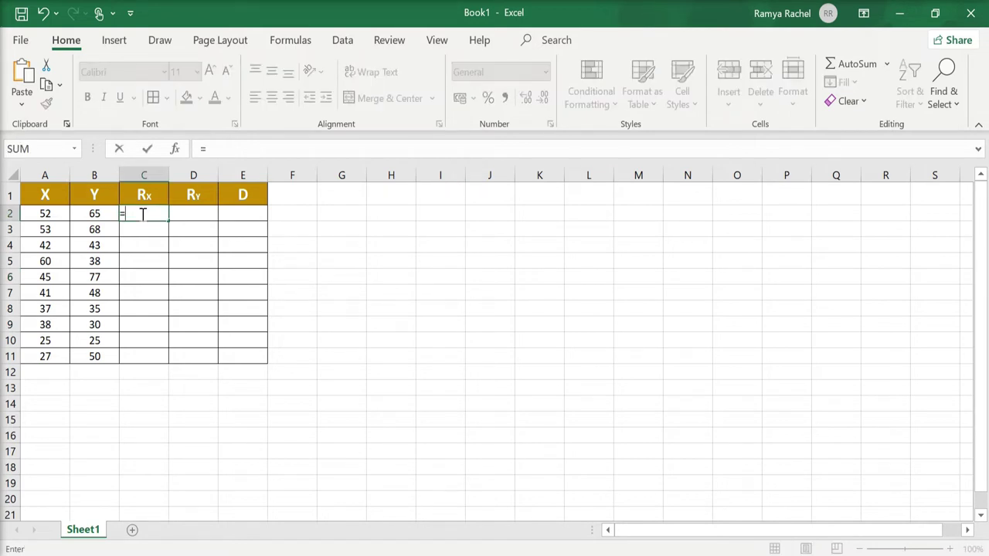
type("R")
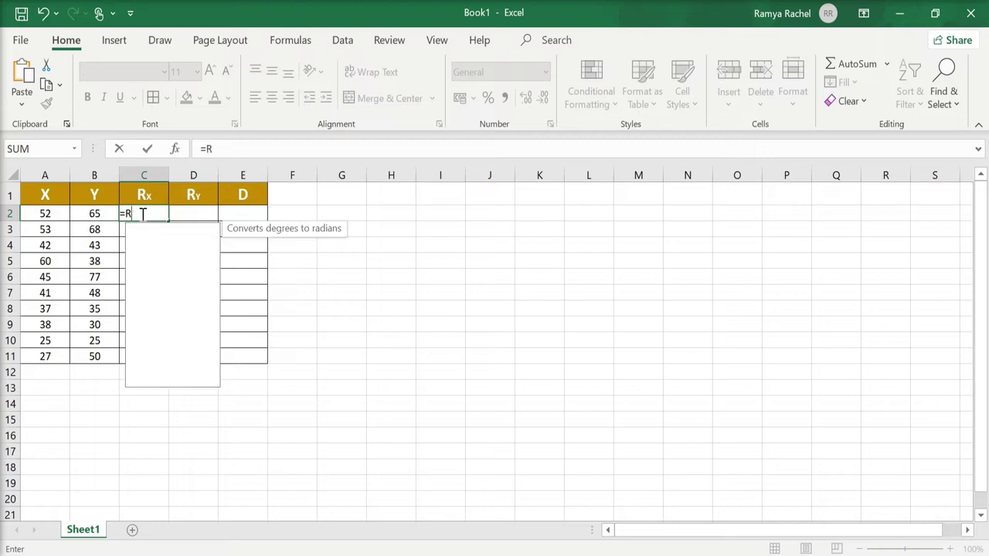
type("ANK")
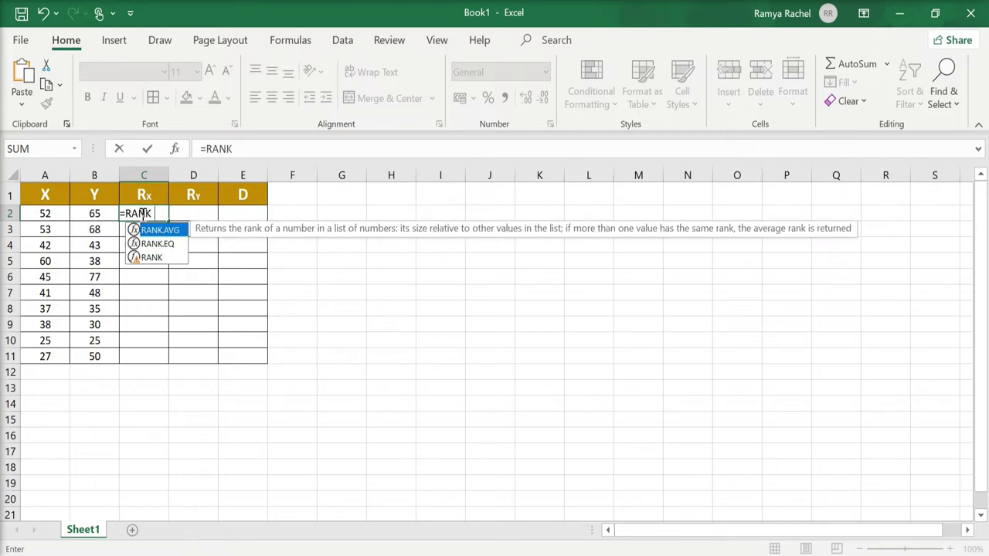
type("(")
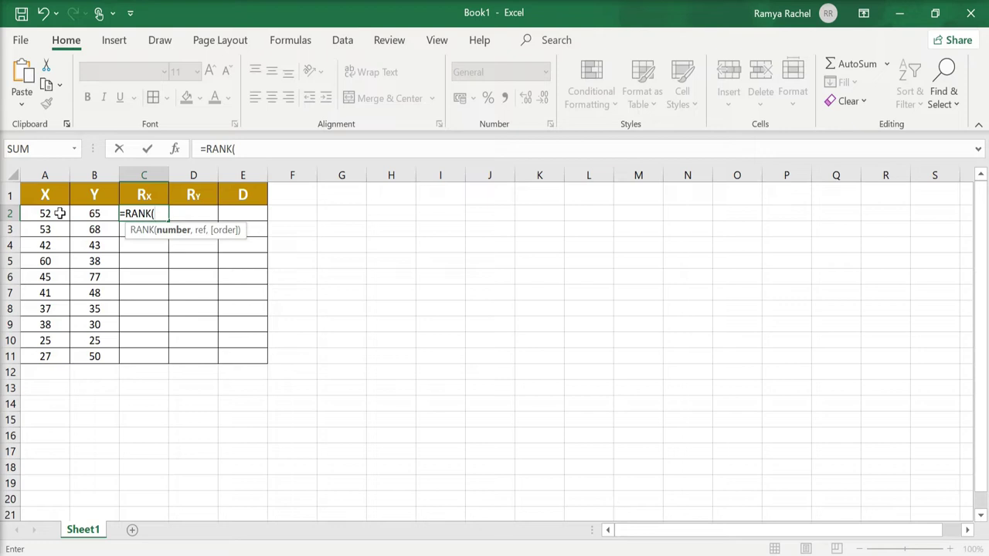
left_click(60, 213)
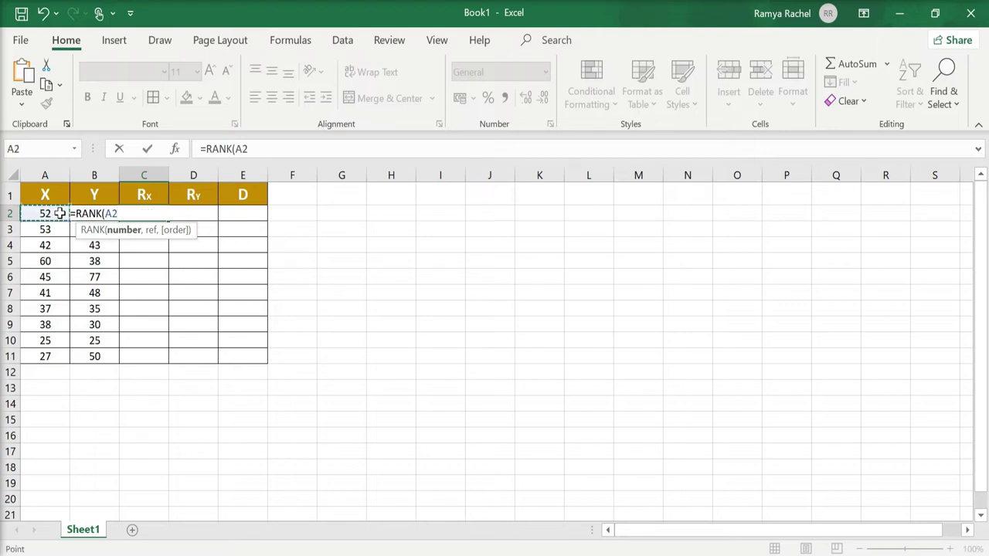
type(",")
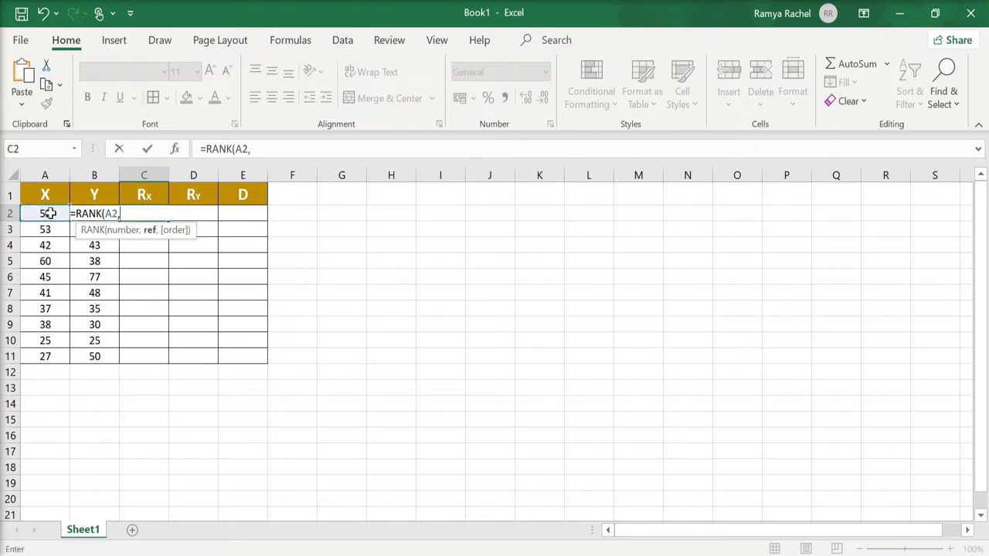
mouse_move(49, 213)
left_mouse_down()
mouse_move(58, 367)
mouse_move(56, 356)
left_mouse_up()
type(",")
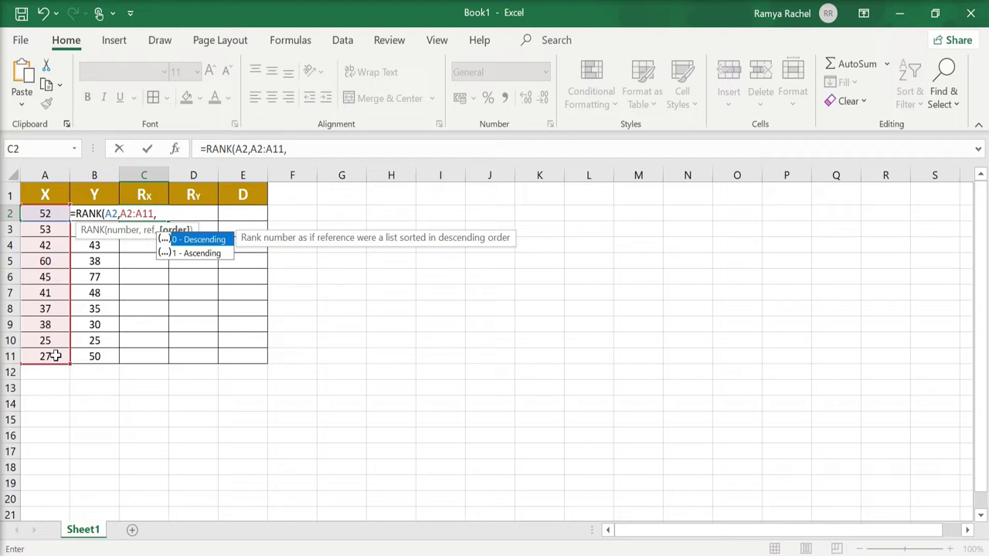
type("1")
type(")")
key("ctrl+Return")
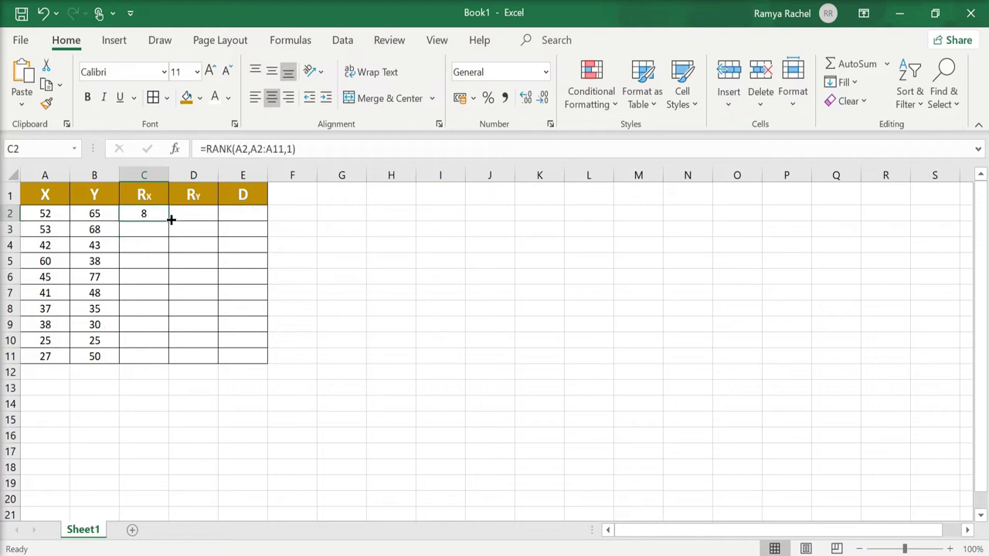
left_click_drag(168, 221, 164, 360)
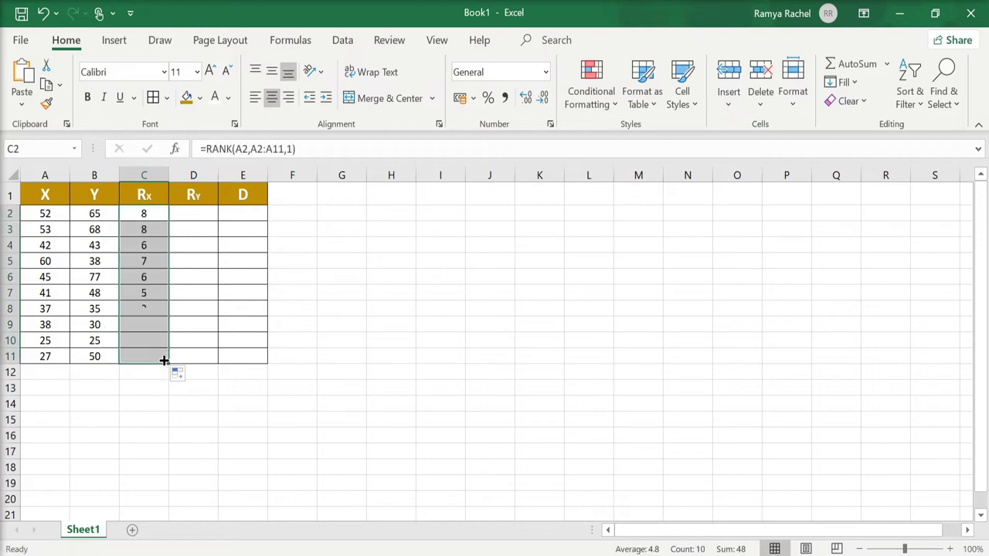
left_click(159, 214)
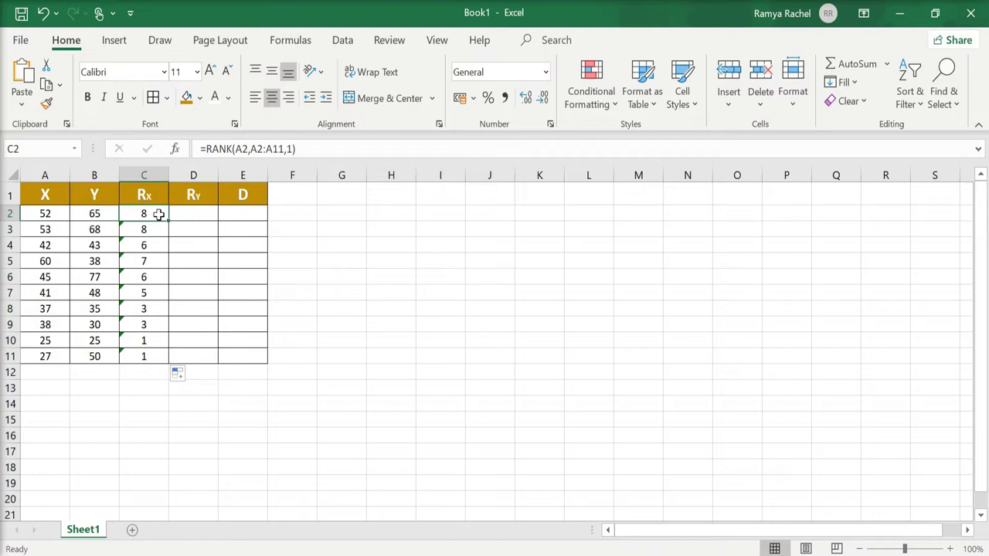
Change C2's rank range to $A$2:$A$11 and refill the formula down to C11
left_click(253, 149)
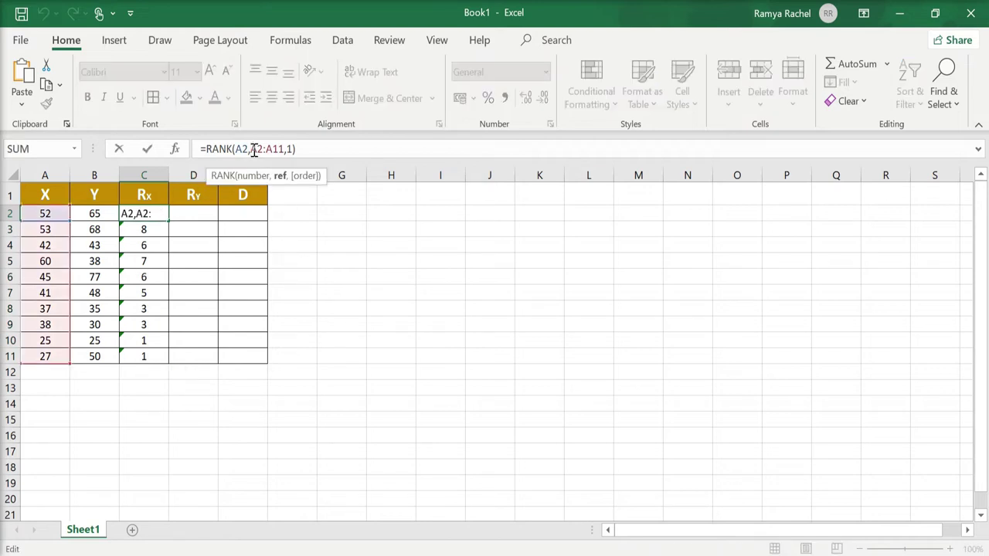
type("$")
key("Right")
type("$")
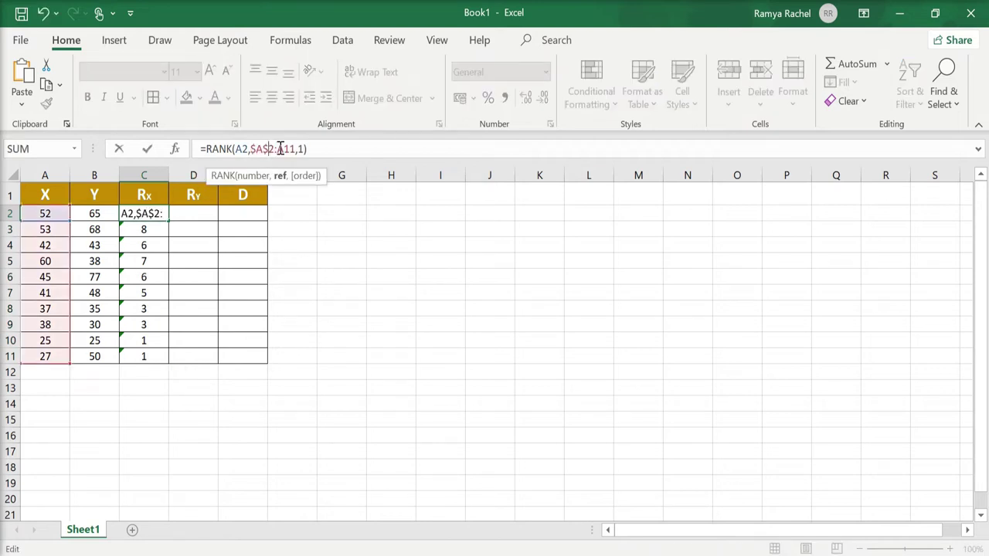
key("End")
type("$")
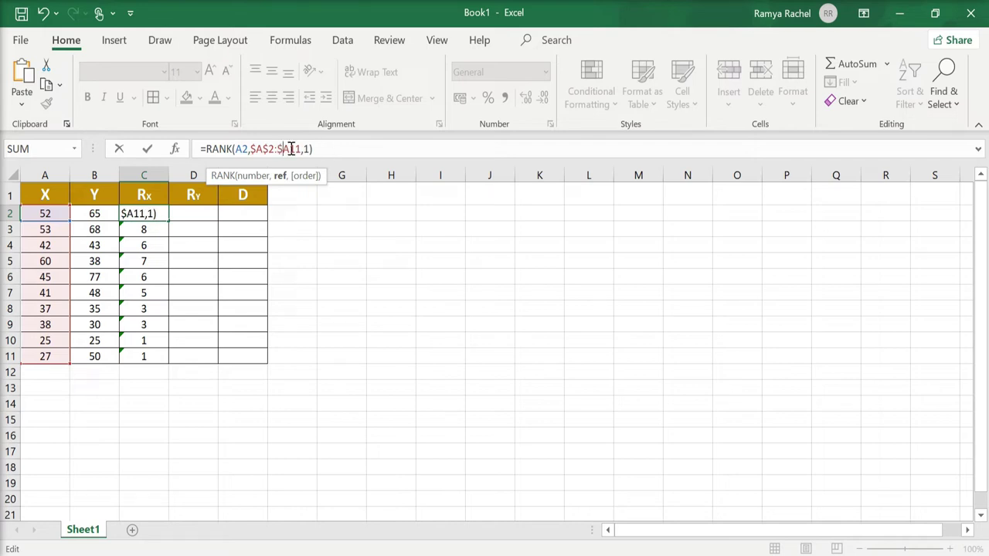
key("Right")
type("$")
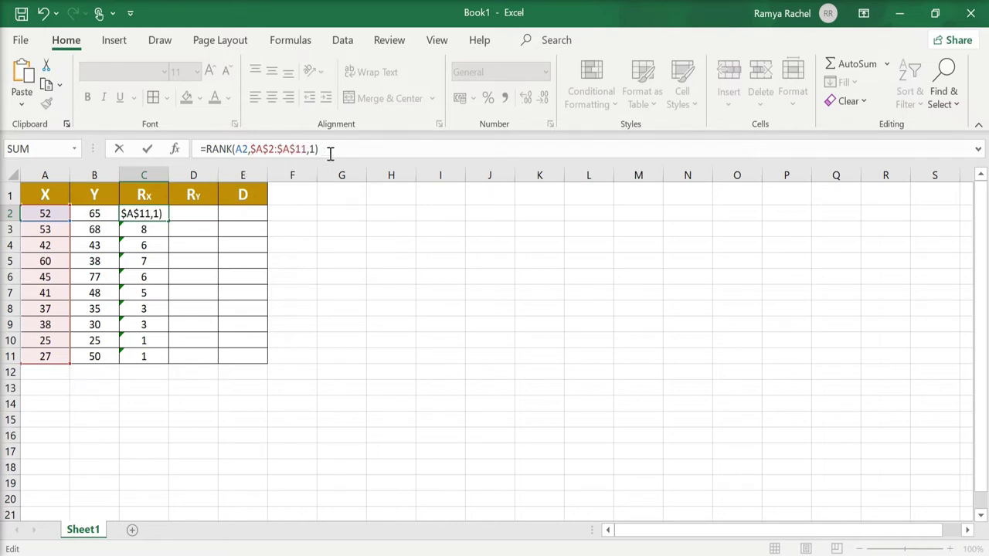
key("Return")
left_click(148, 216)
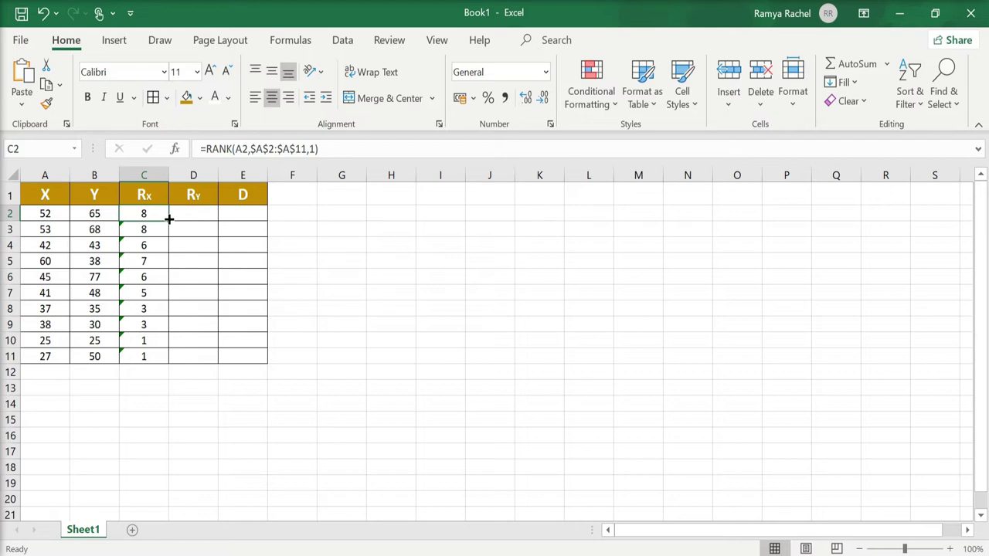
left_click_drag(169, 220, 162, 358)
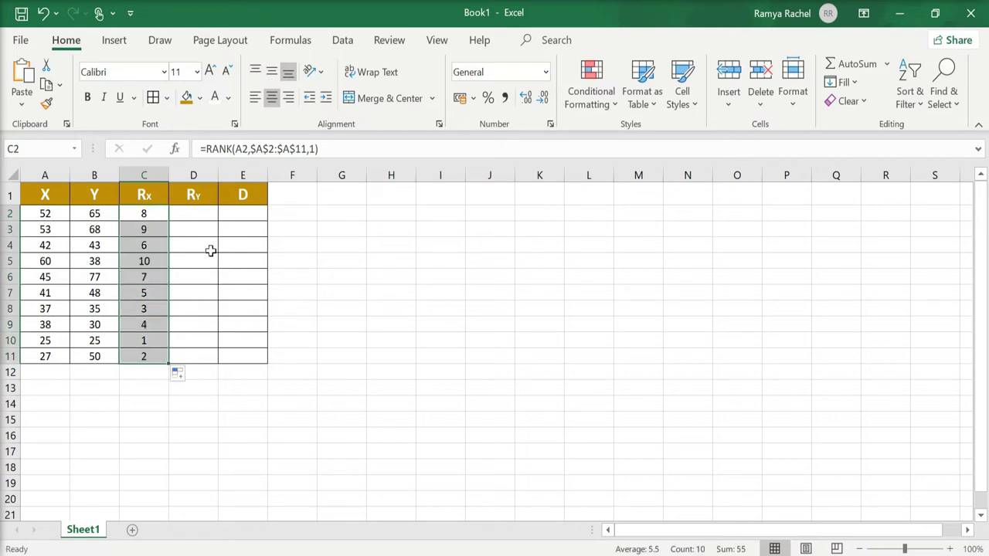
Begin a RANK formula in D2 ranking B2 against the range B2:B11
left_click(198, 214)
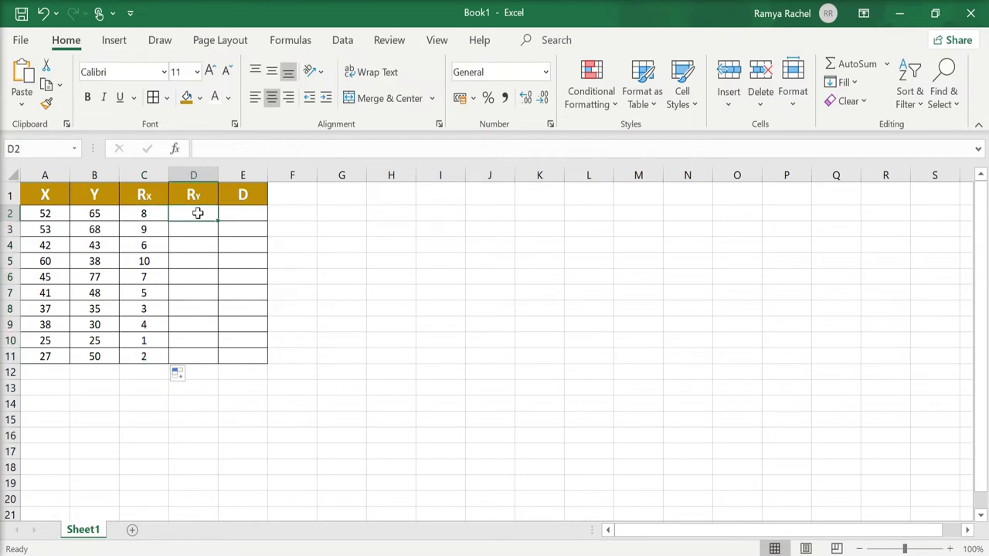
type("=")
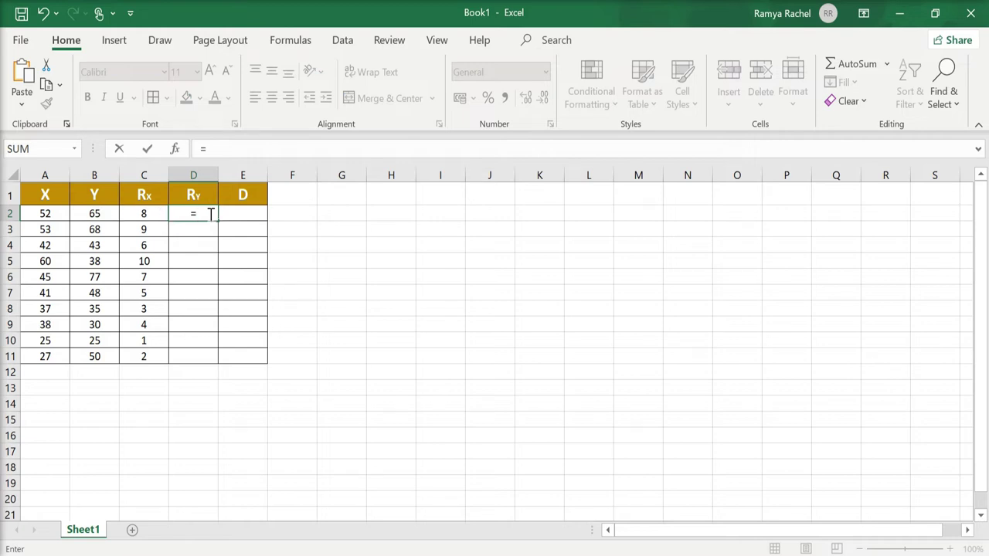
type("RANK")
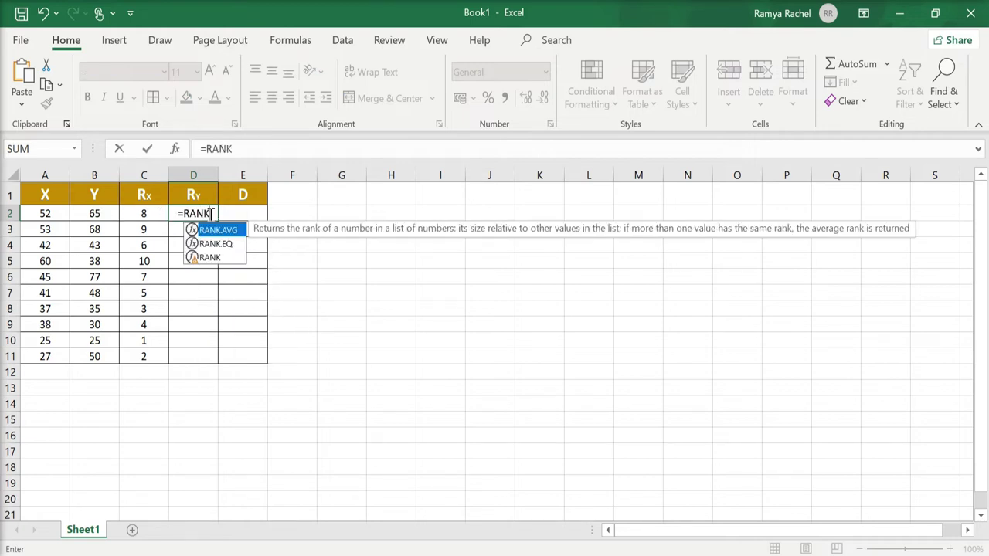
type("(")
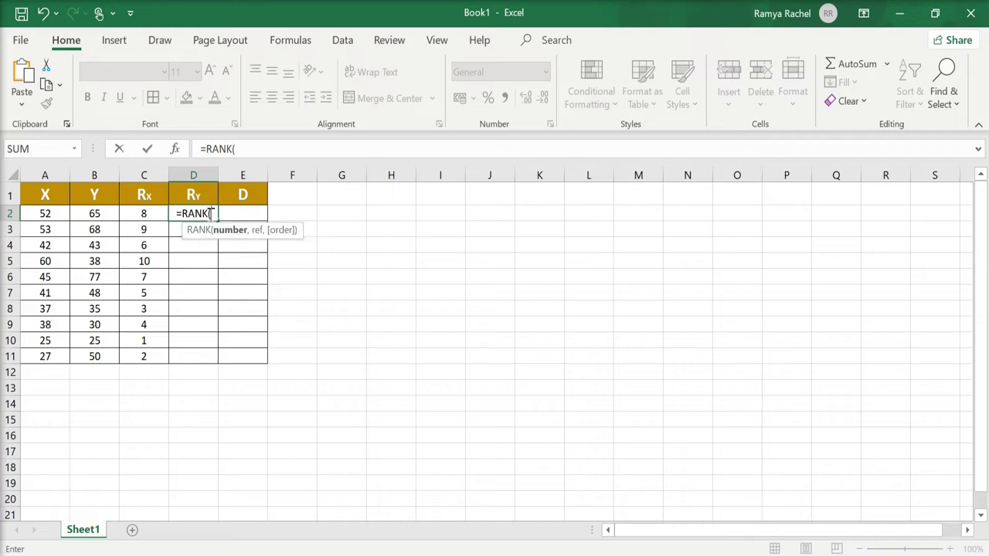
left_click(114, 214)
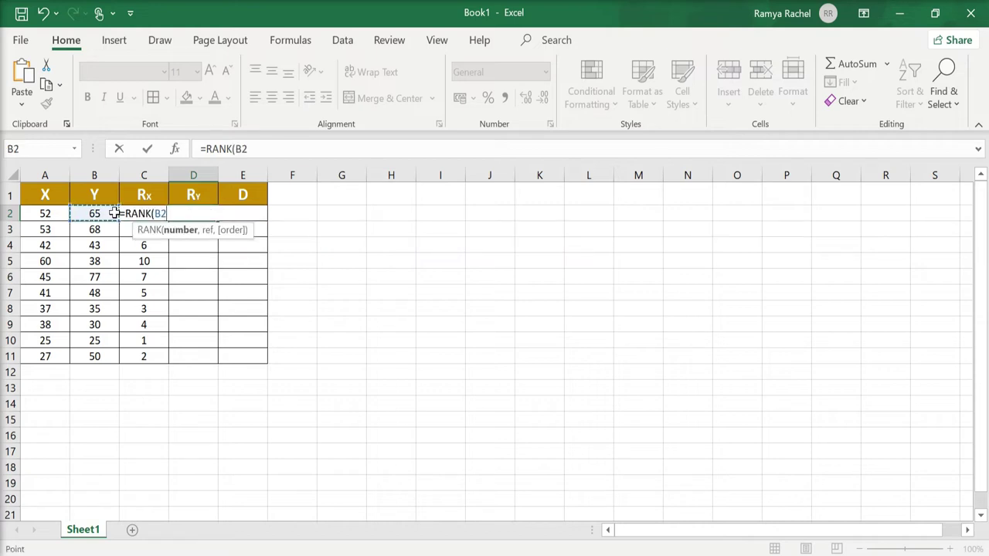
type(",")
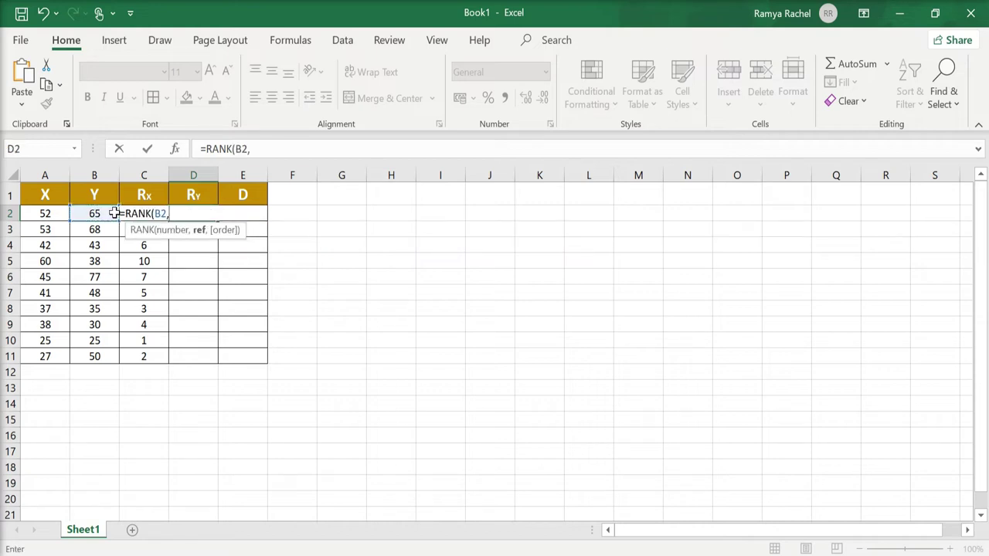
left_click_drag(100, 214, 103, 365)
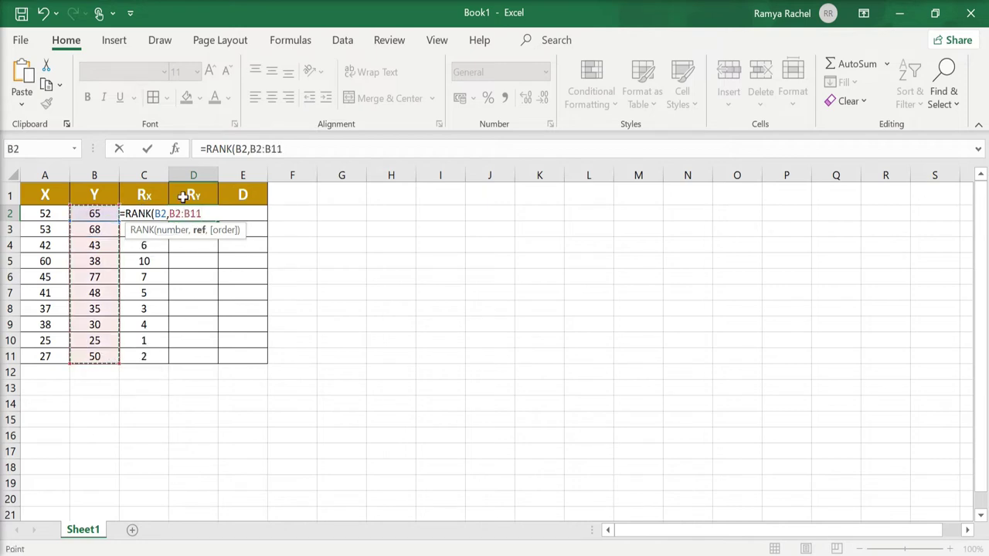
Lock the range as $B$2:$B$11, add ascending order 1, and fill D2 down to D11
left_click(171, 214)
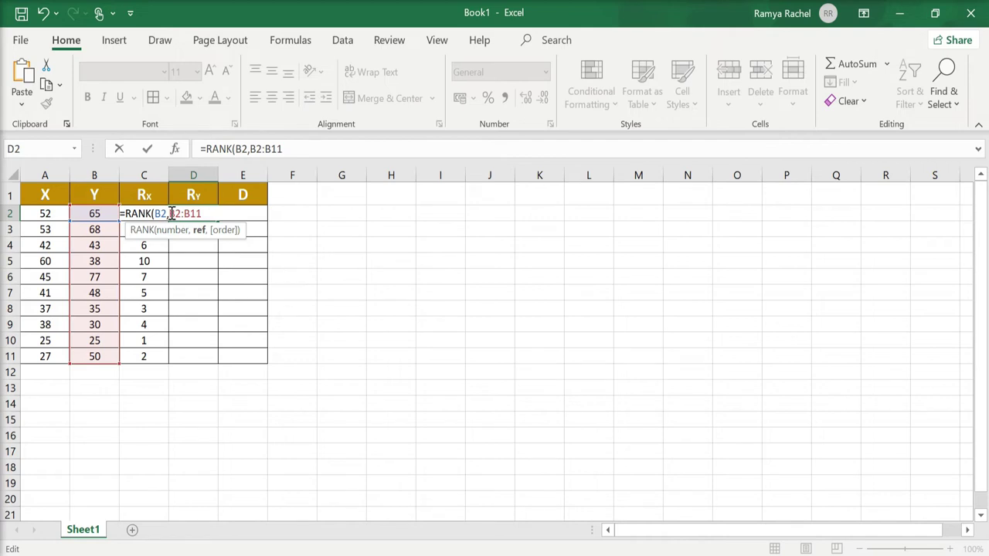
type("$")
key("Right")
type("$")
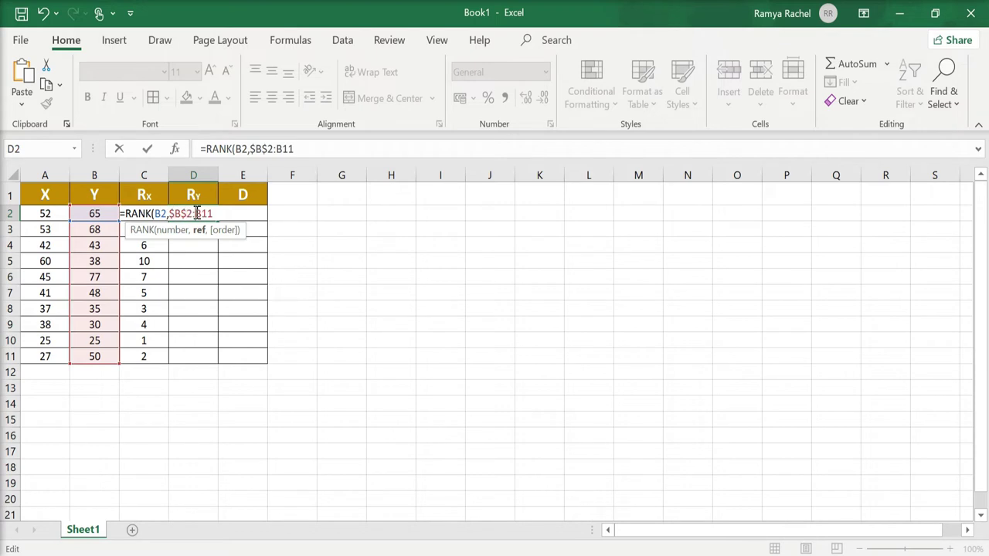
left_click(197, 214)
type("$")
left_click(207, 214)
type("$B$")
left_click(225, 214)
type(",")
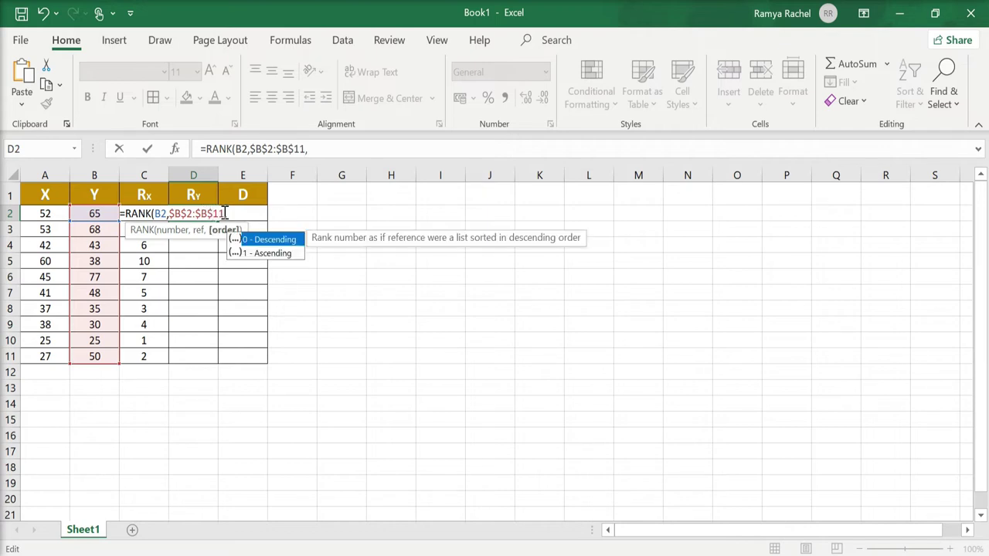
type("1")
type(")")
key("Return")
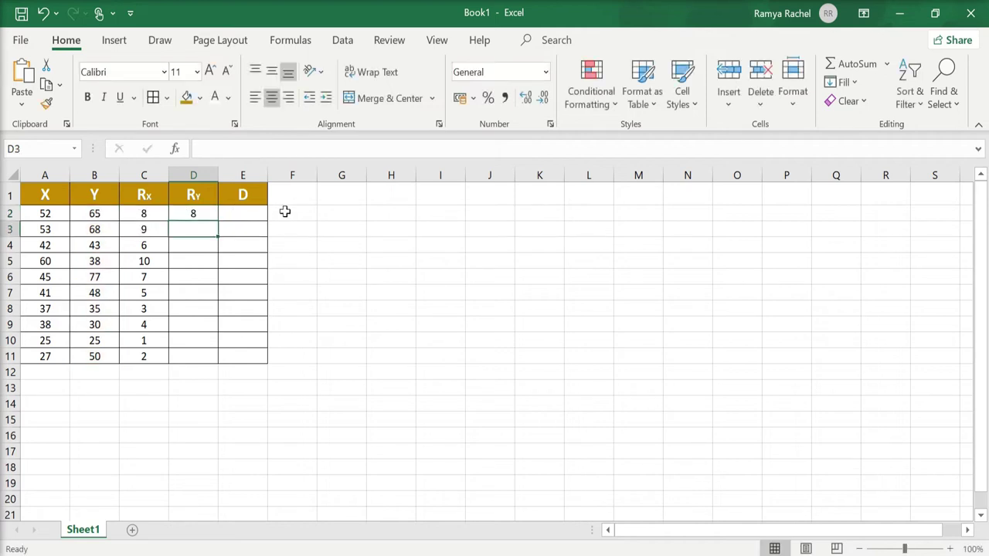
left_click(196, 214)
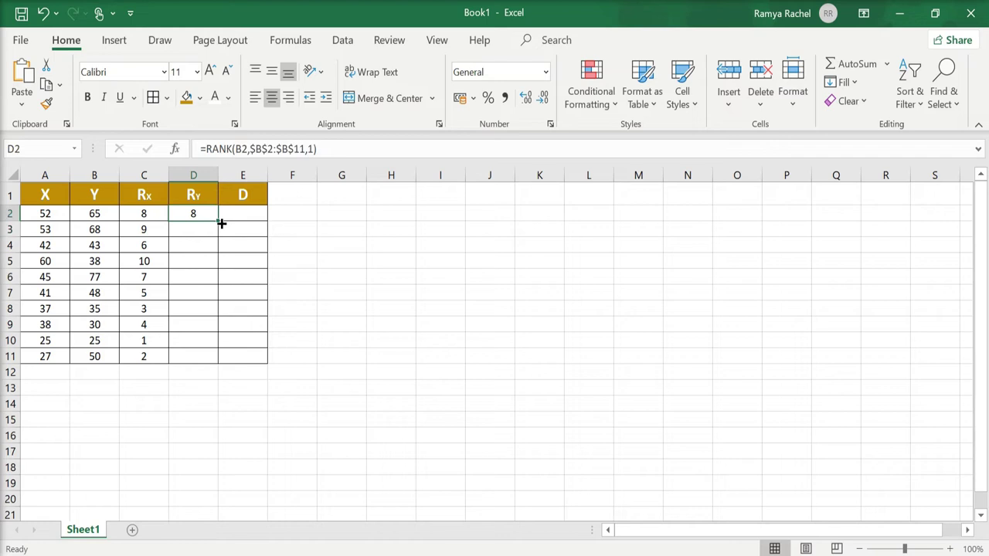
left_click_drag(219, 222, 213, 364)
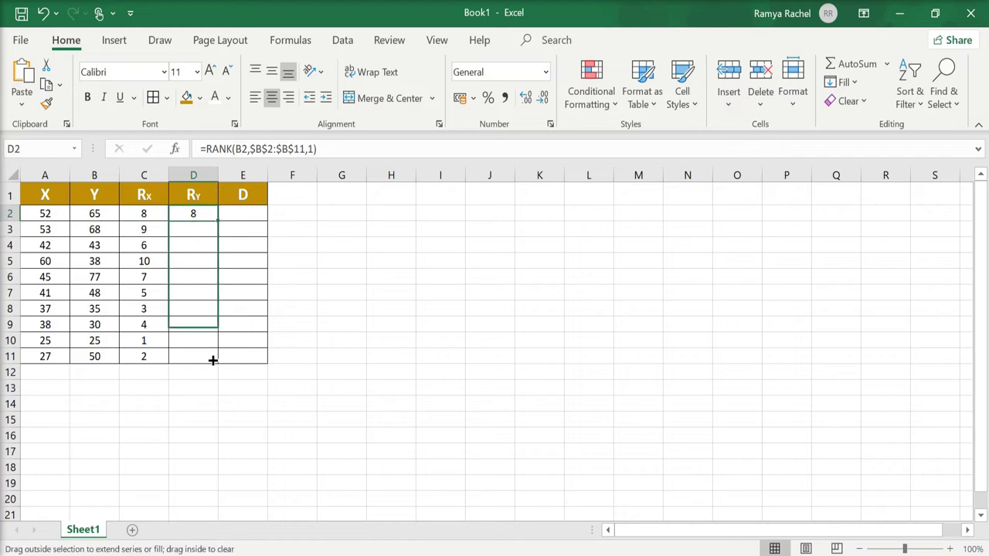
Enter =C2-D2 in E2 and fill the rank differences down to E11
left_click(255, 313)
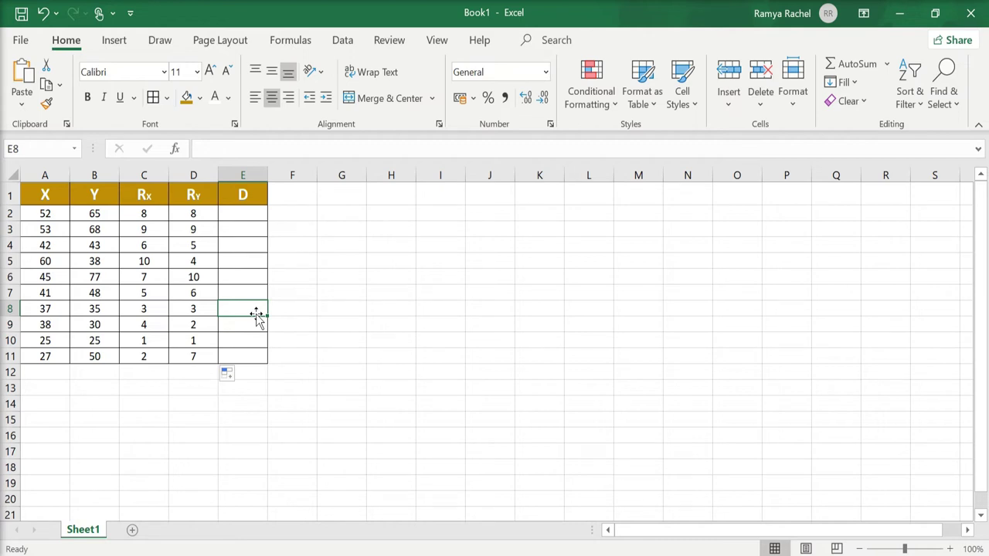
left_click(249, 213)
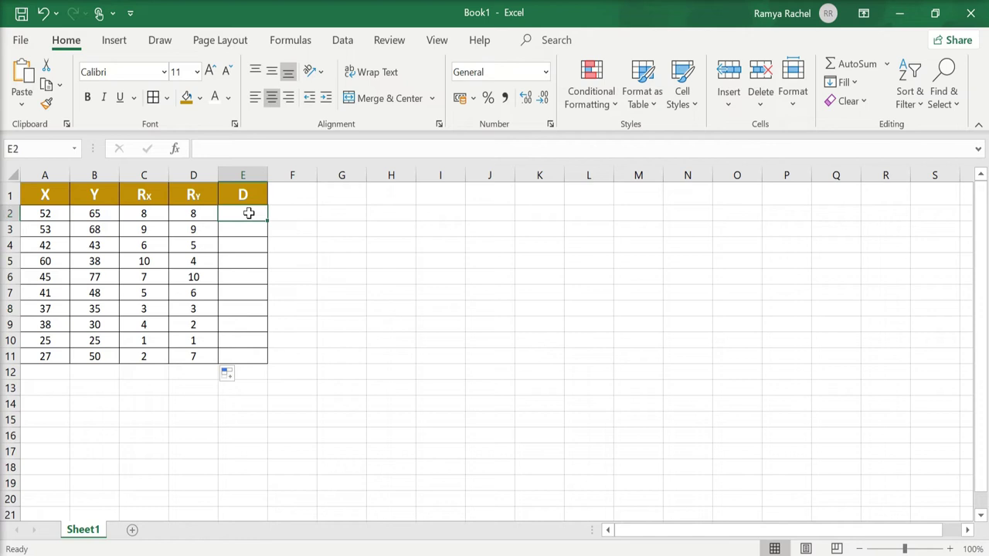
type("=")
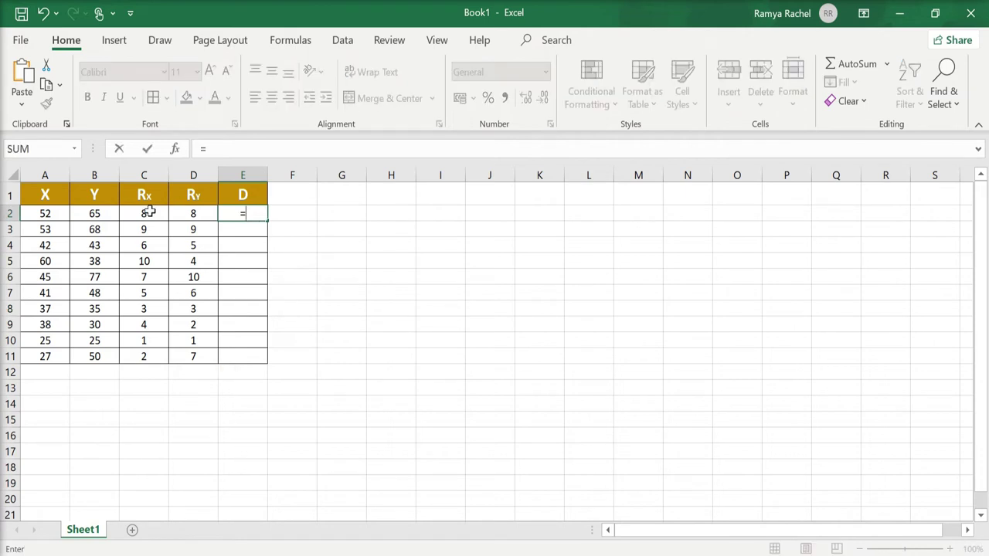
left_click(147, 212)
type("-")
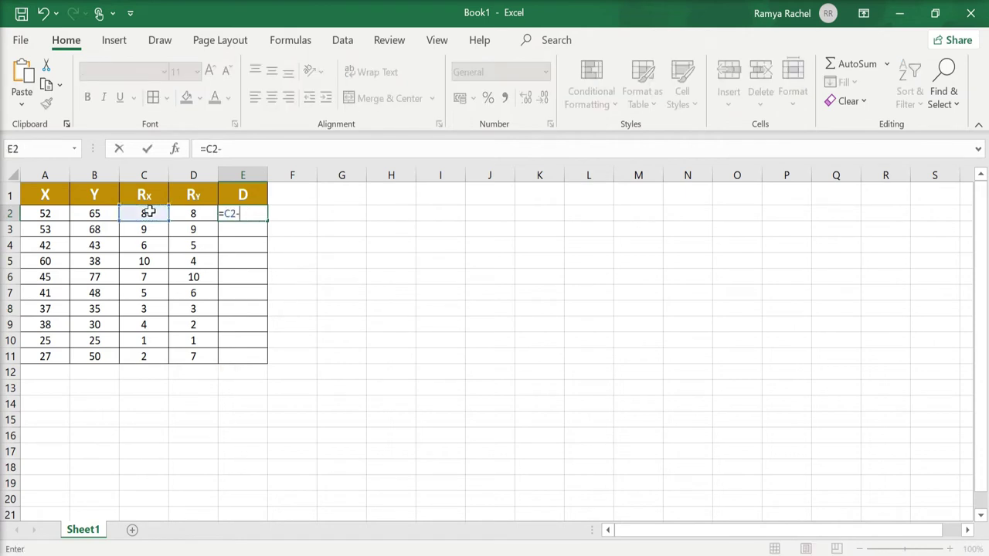
left_click(187, 213)
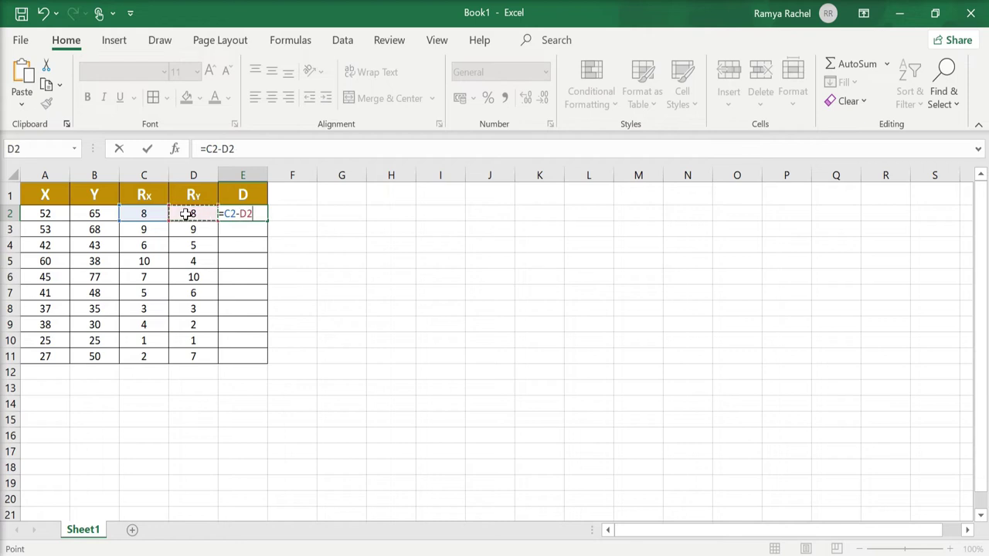
key("Return")
left_click(234, 215)
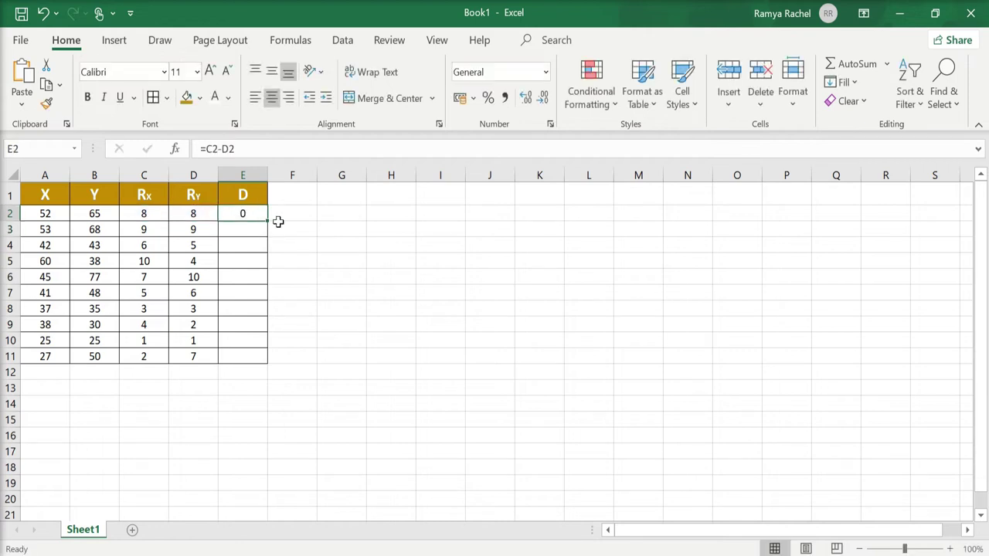
left_click_drag(267, 223, 255, 361)
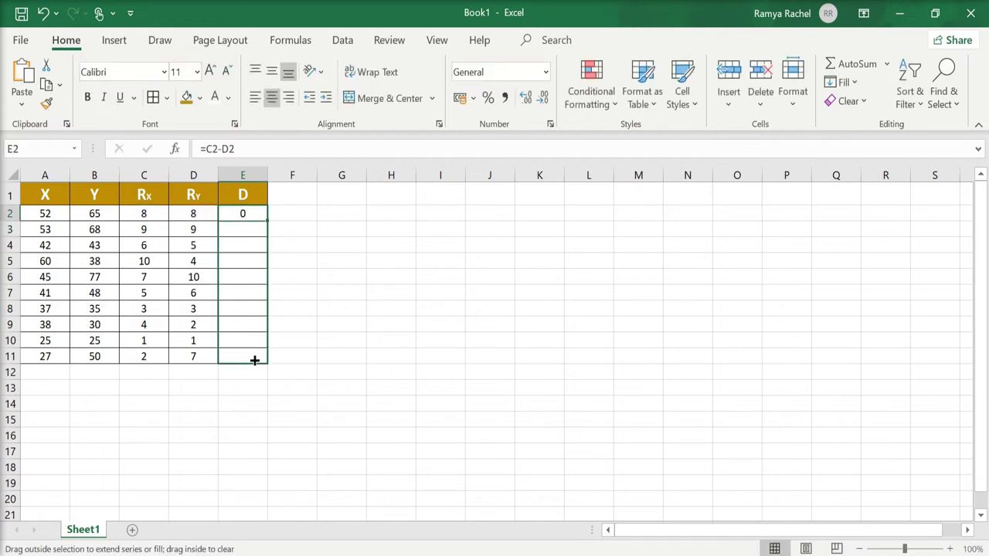
Enter =E2*E2 in F2 to square the first rank difference
left_click(292, 290)
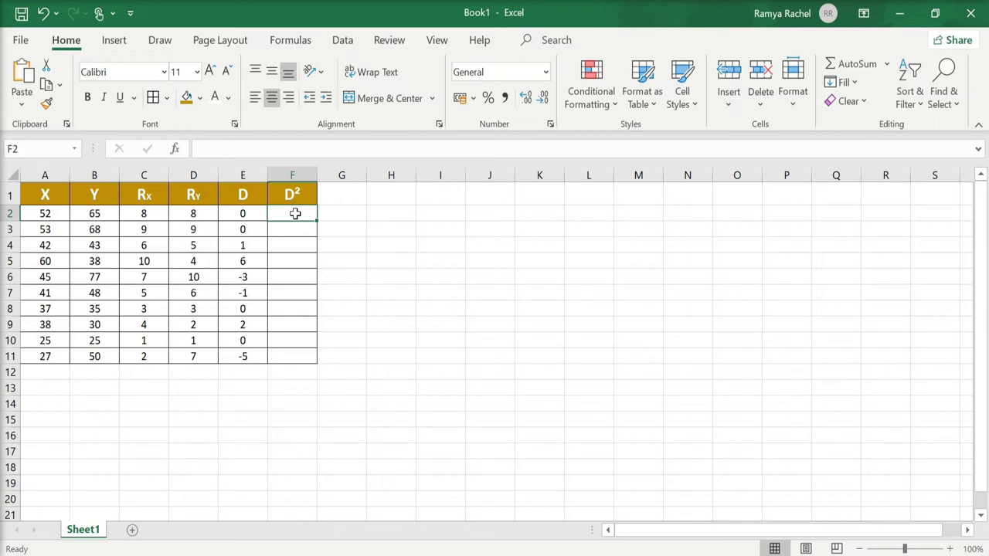
type("=")
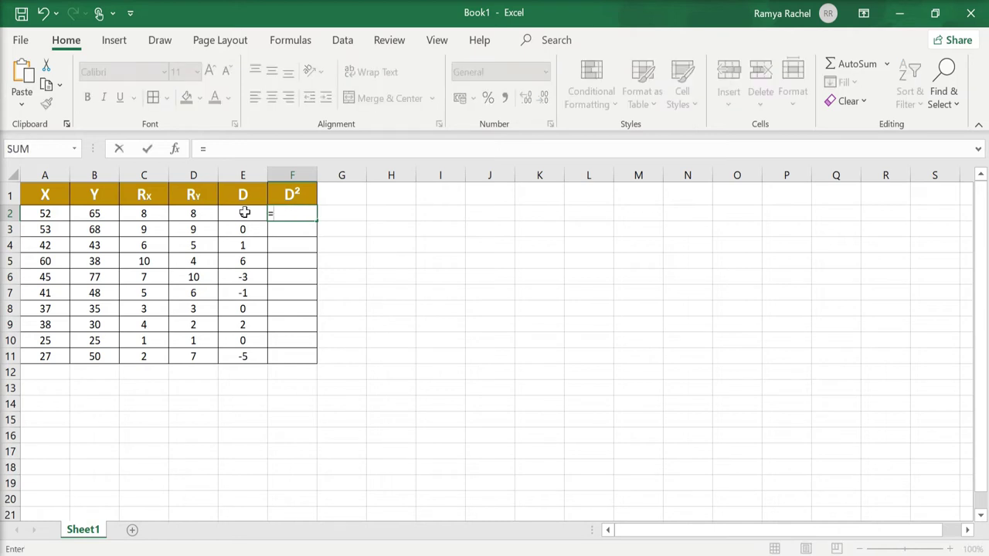
left_click(234, 213)
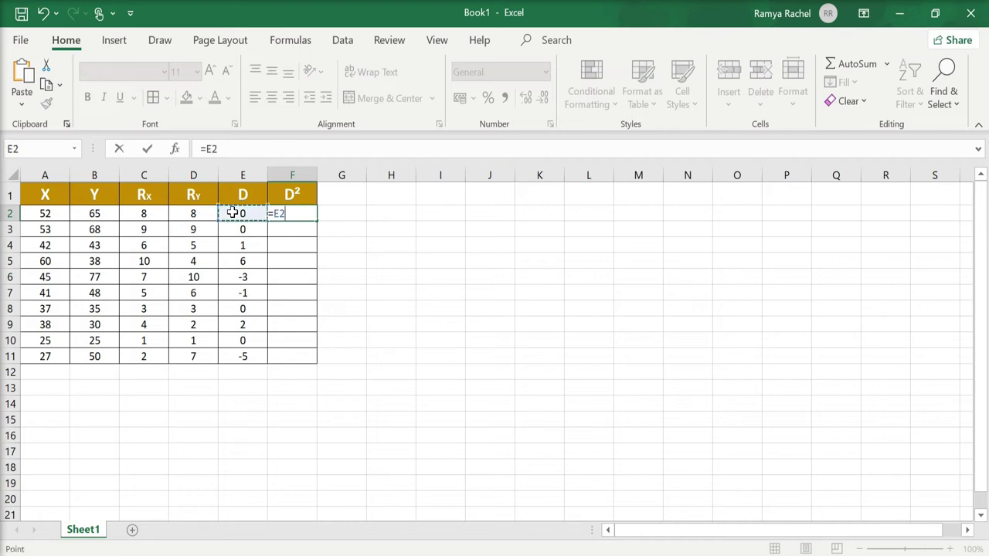
type("*")
left_click(234, 212)
key("Return")
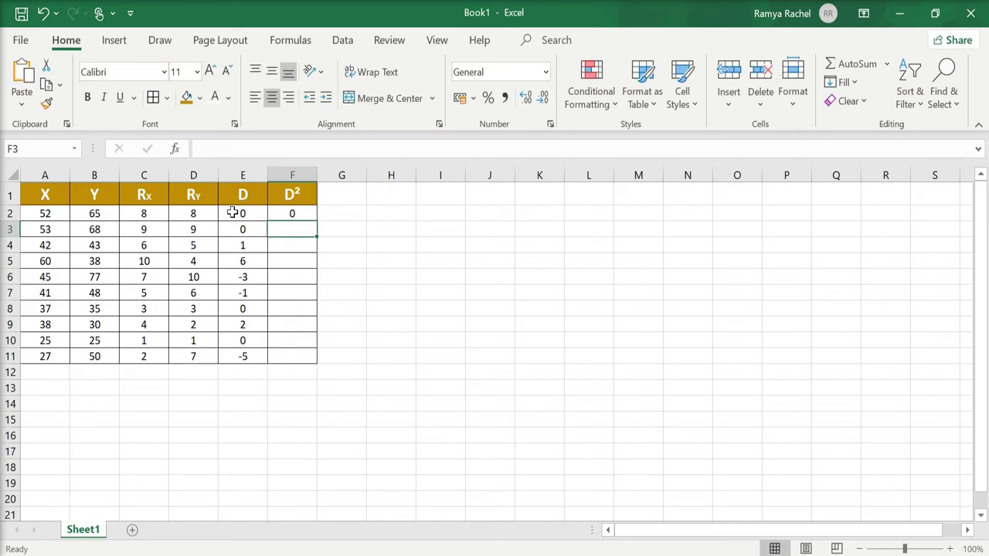
Replace F2 with =E2^2 and fill it down to F11
left_click(307, 212)
key("Delete")
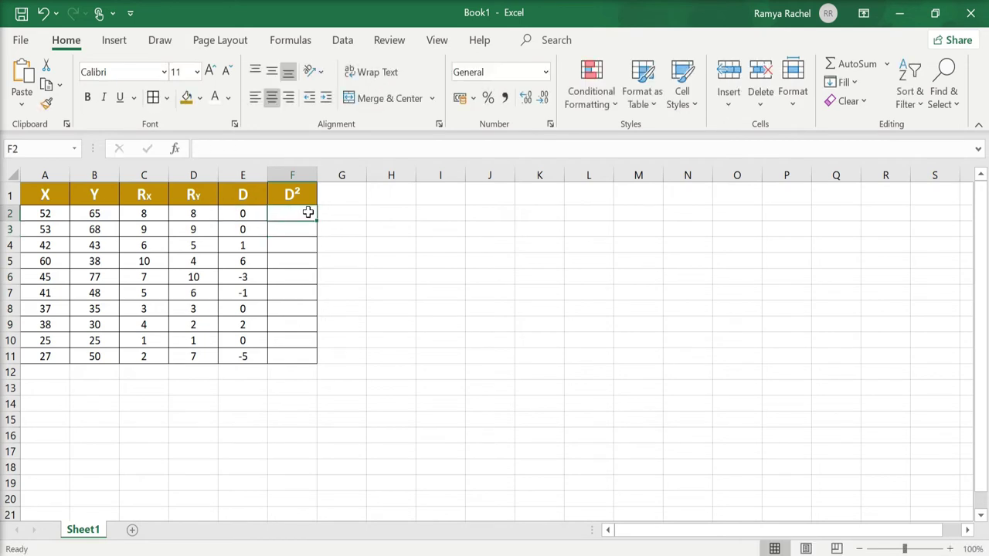
type("=")
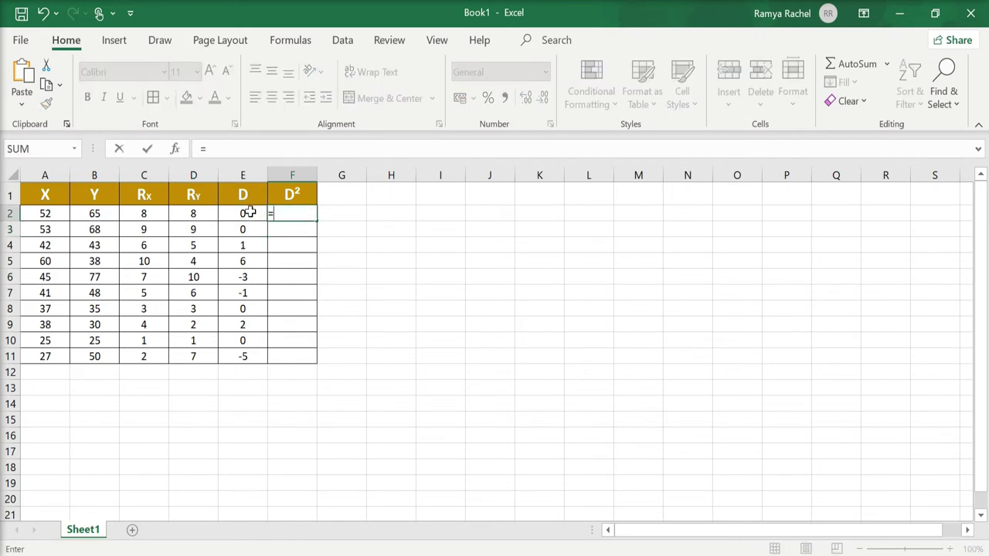
left_click(249, 211)
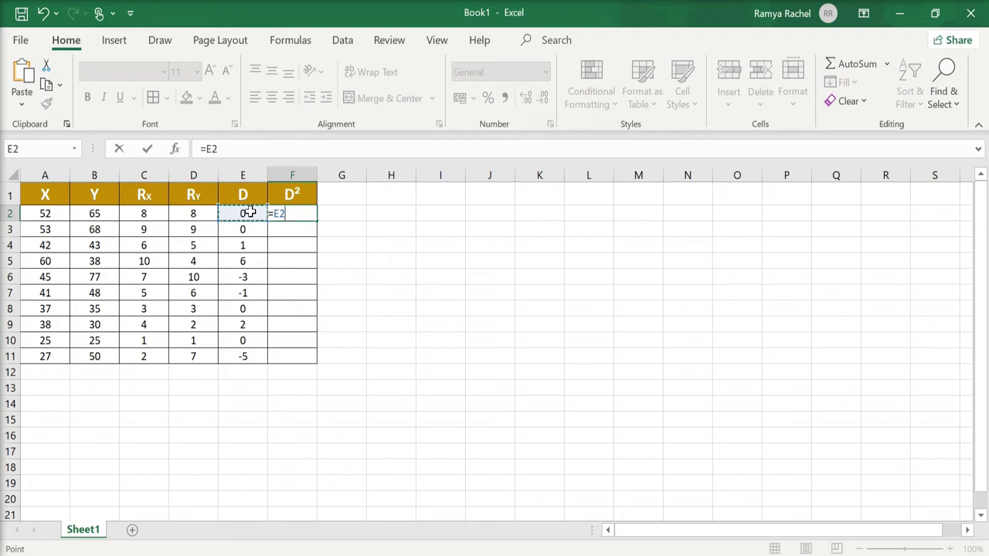
type("^2")
key("Return")
left_click(290, 213)
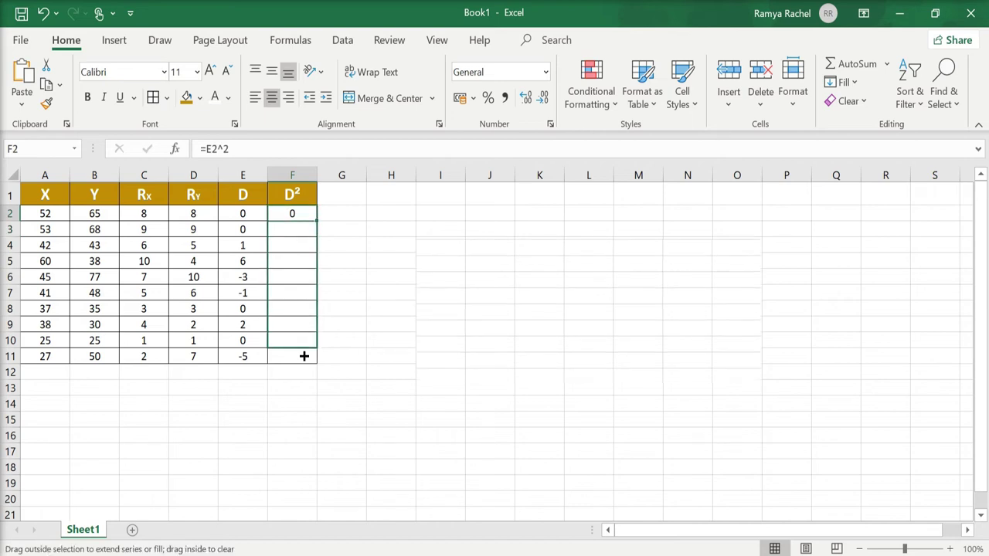
left_click_drag(316, 222, 304, 363)
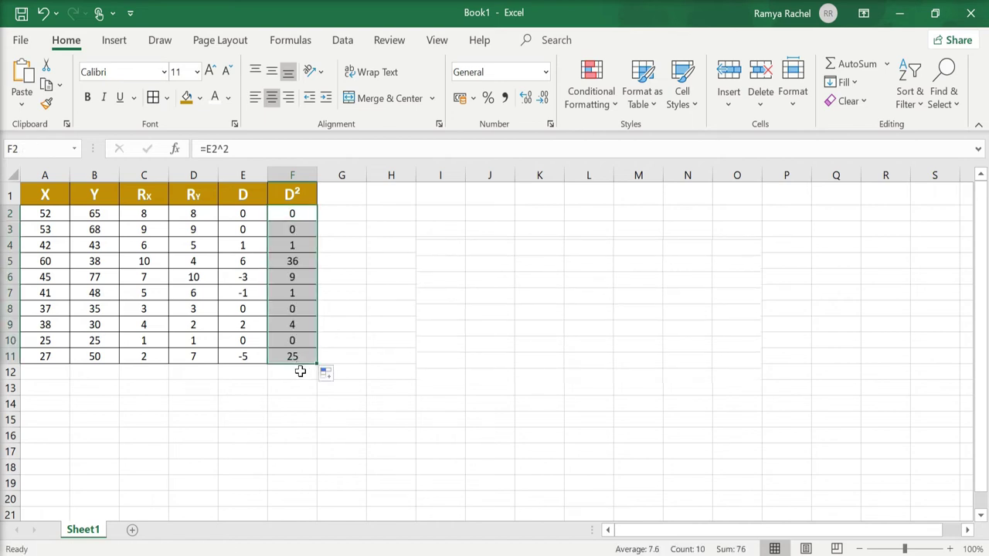
left_click(300, 374)
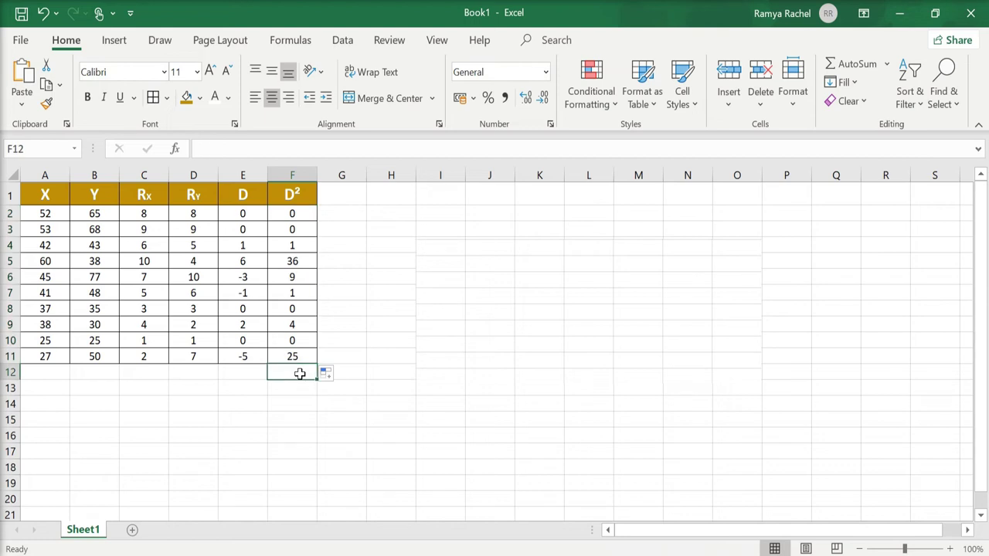
Enter =SUM(F2:F11) in F12, giving a D² total of 76
left_click(300, 373)
type("=")
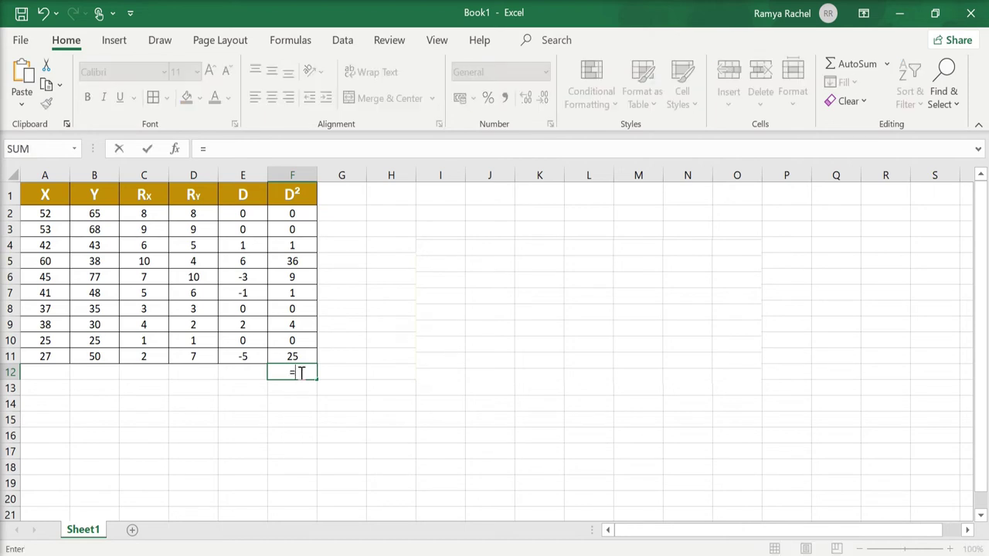
type("SUM")
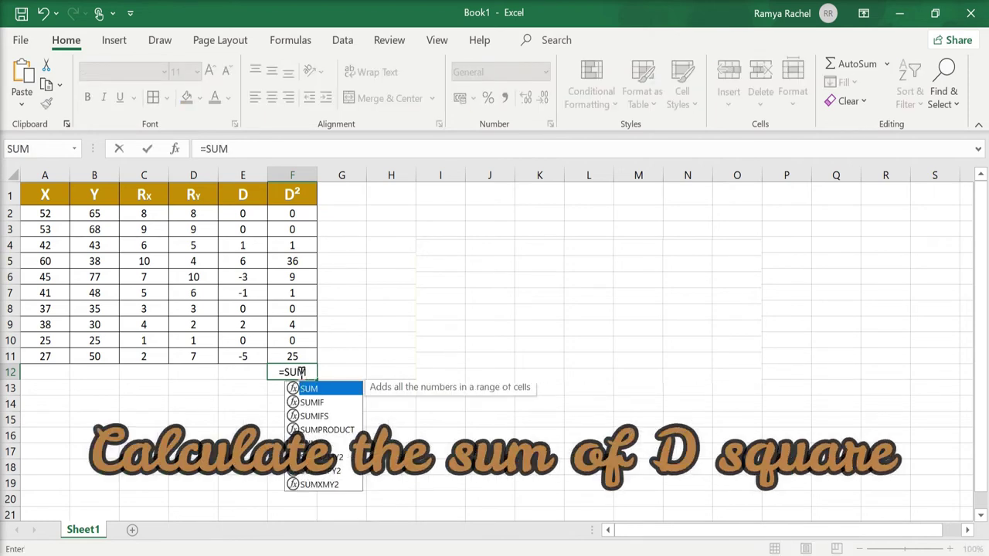
type("(")
left_click_drag(288, 214, 308, 357)
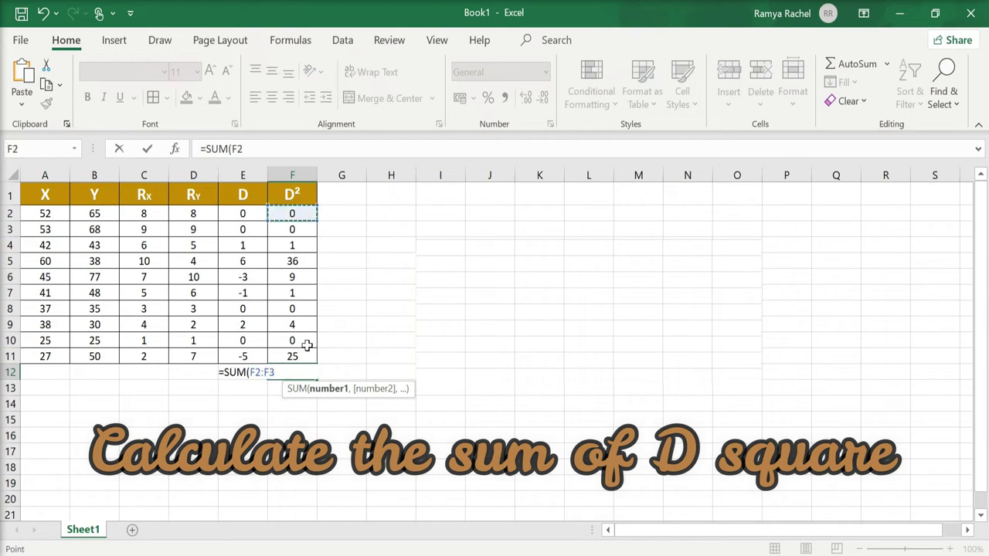
type(")")
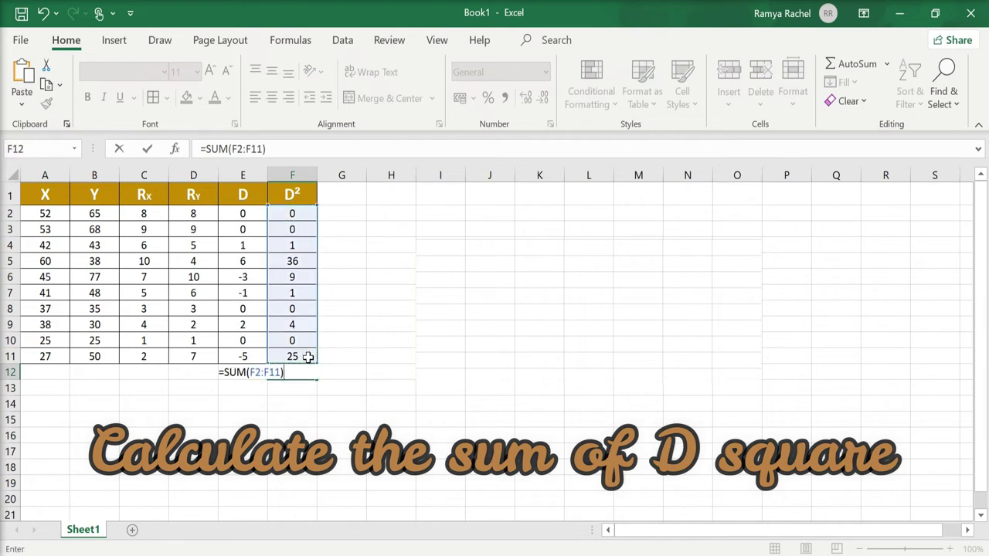
key("Return")
left_click(360, 388)
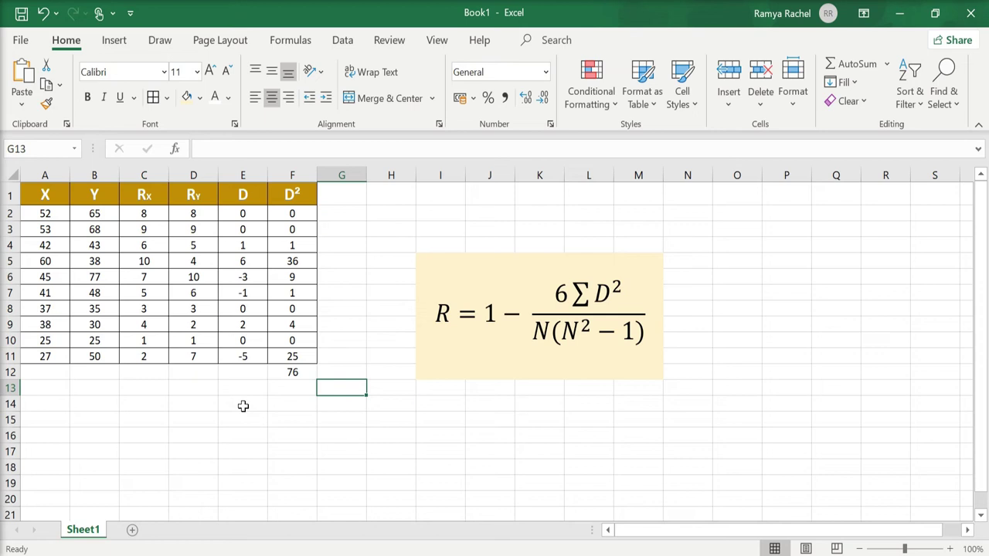
Select the cell below the table where the 6ΣD² label block starts
left_click(243, 405)
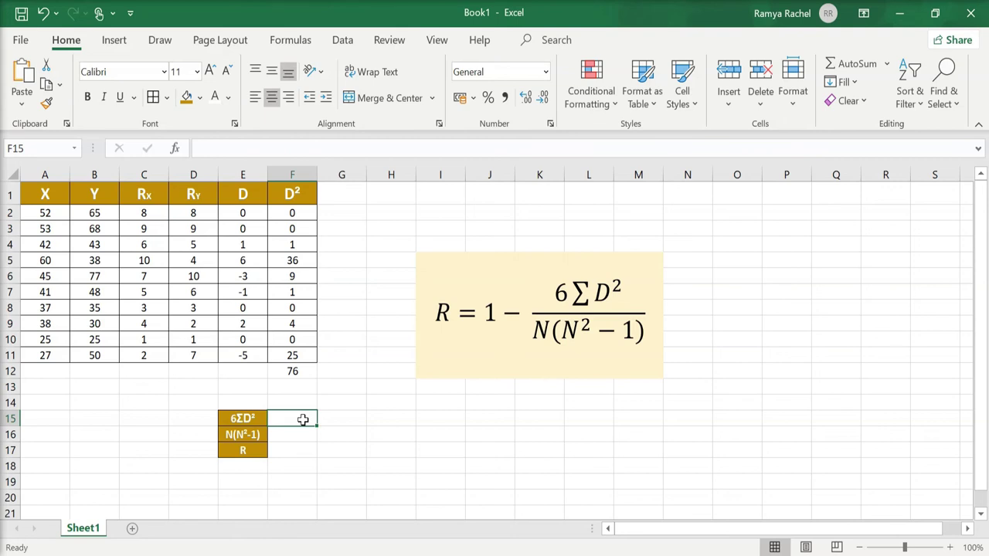
Enter =6*F12 in F15 to get 456
type("=")
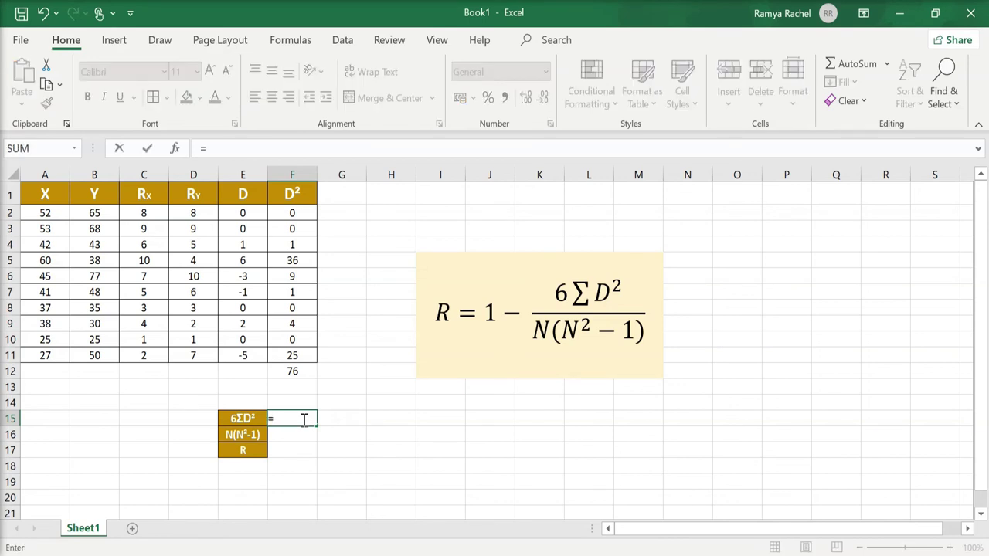
type("6")
type("*")
left_click(298, 374)
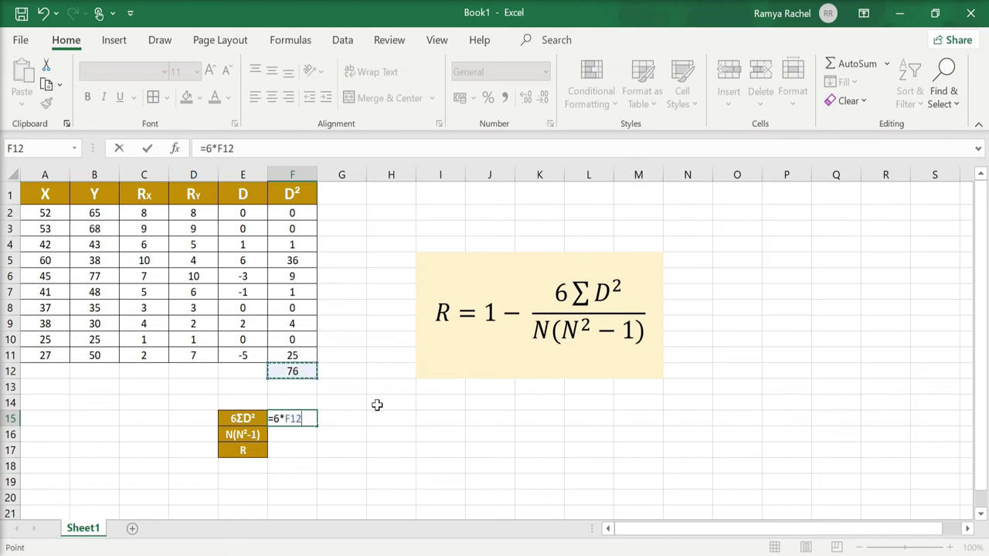
key("Return")
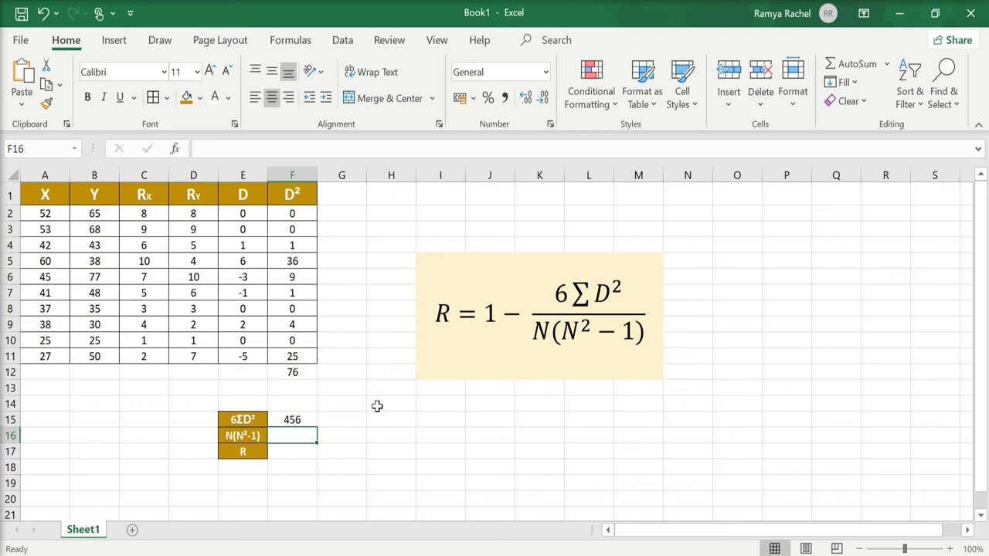
Enter =10*((10^2)-1) in F16 to get 990
type("=")
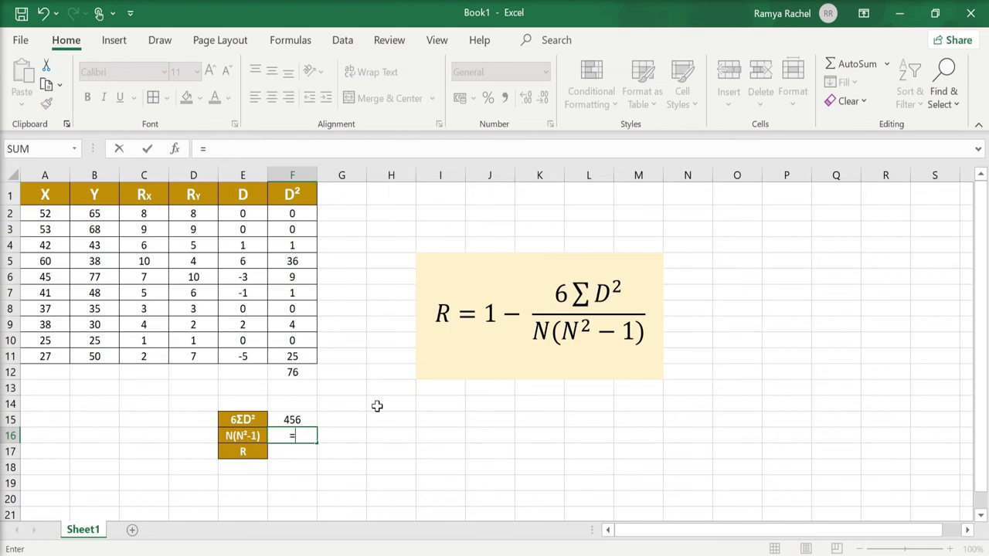
type("10")
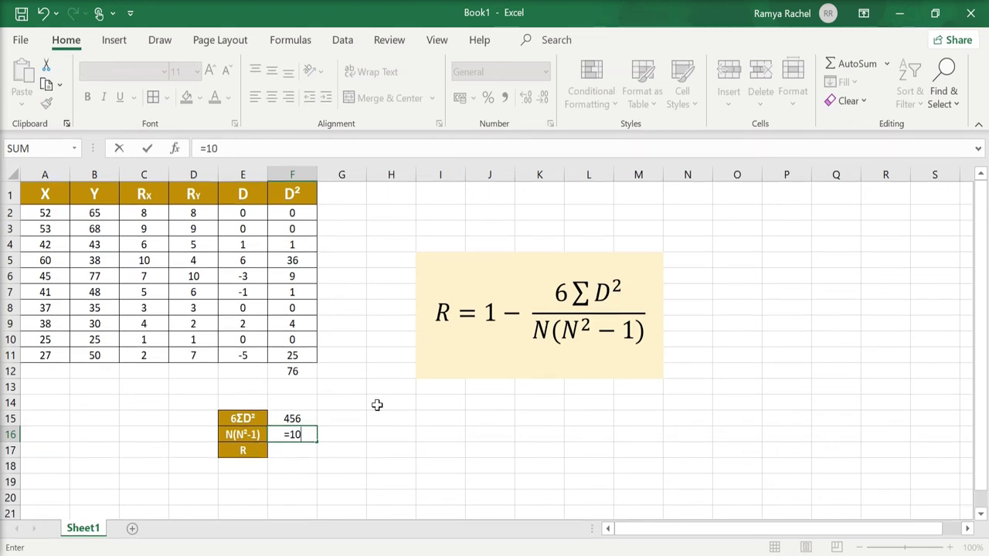
type("*")
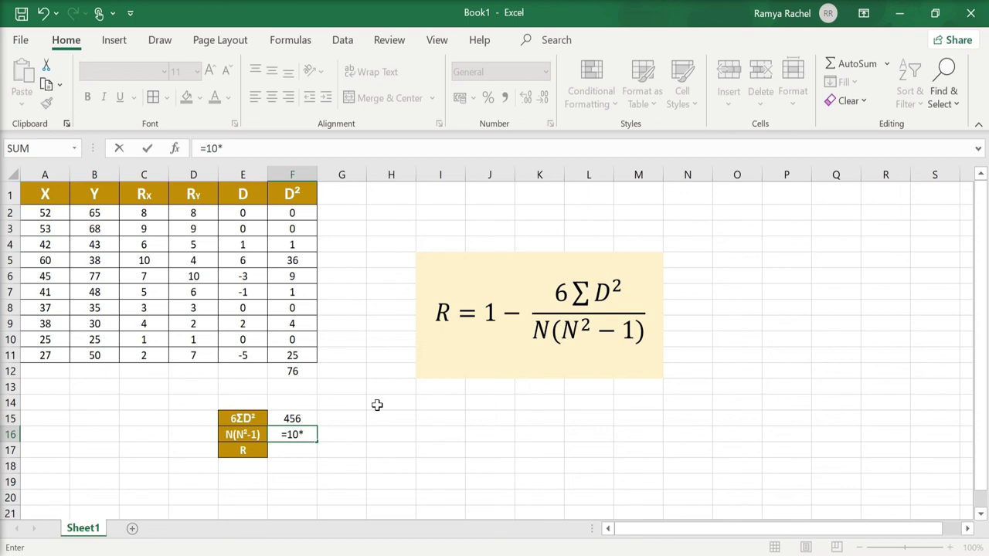
type("(")
type("(10")
type("^2")
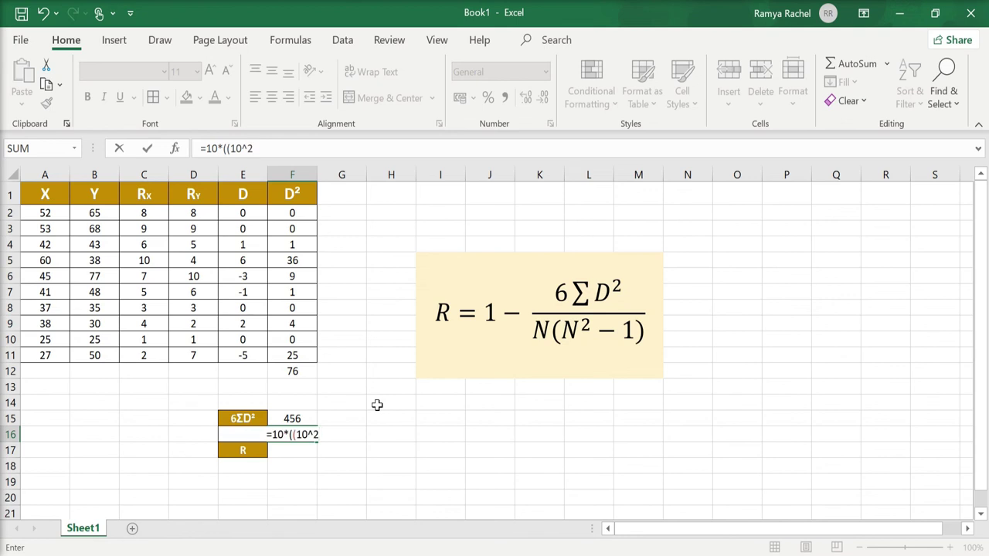
type(")")
type("-1")
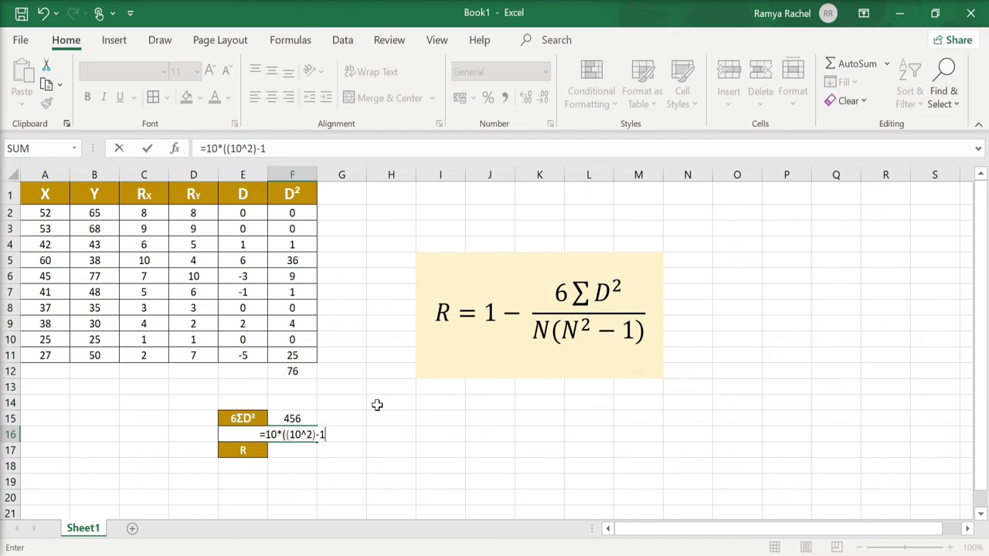
type(")")
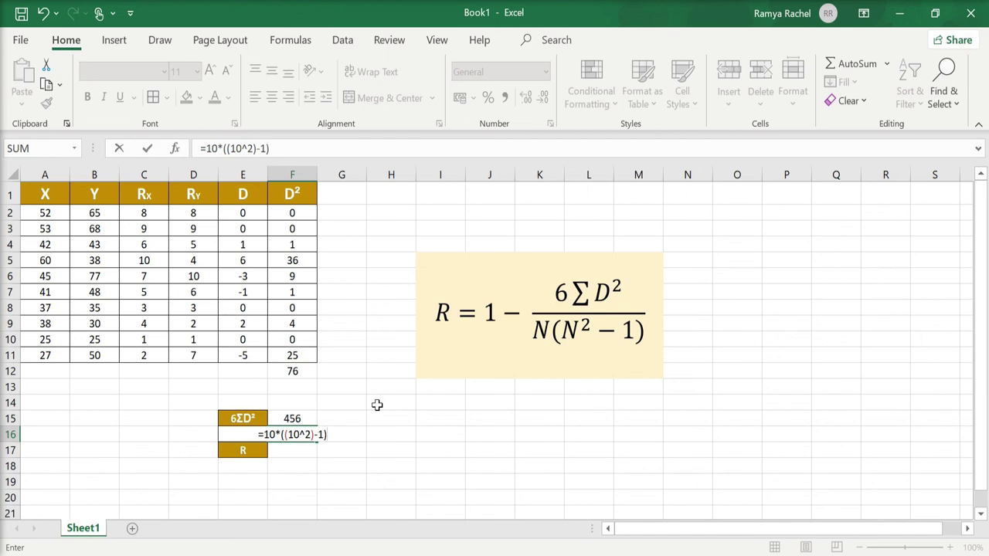
key("Return")
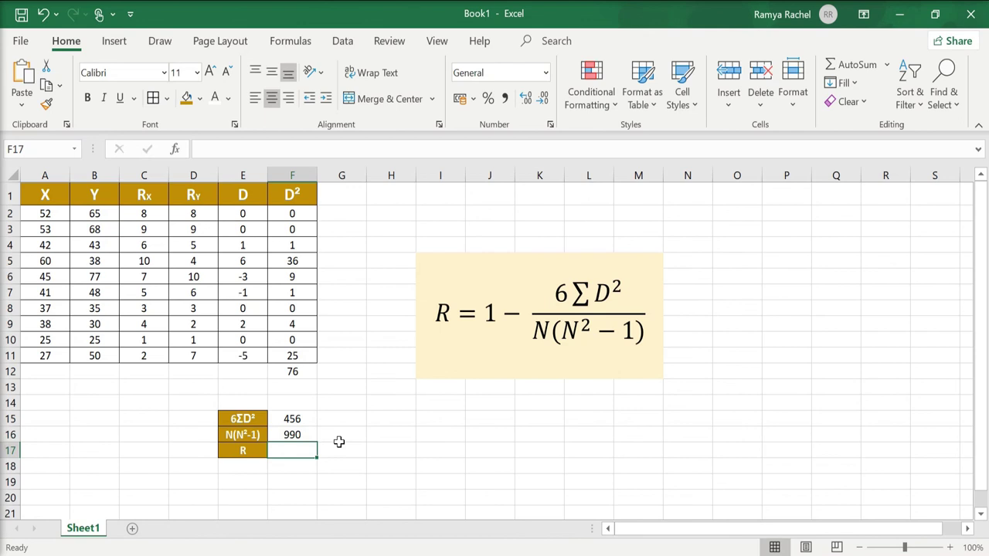
Enter =(1-(F15/F16)) in F17 to compute the Spearman R
type("=")
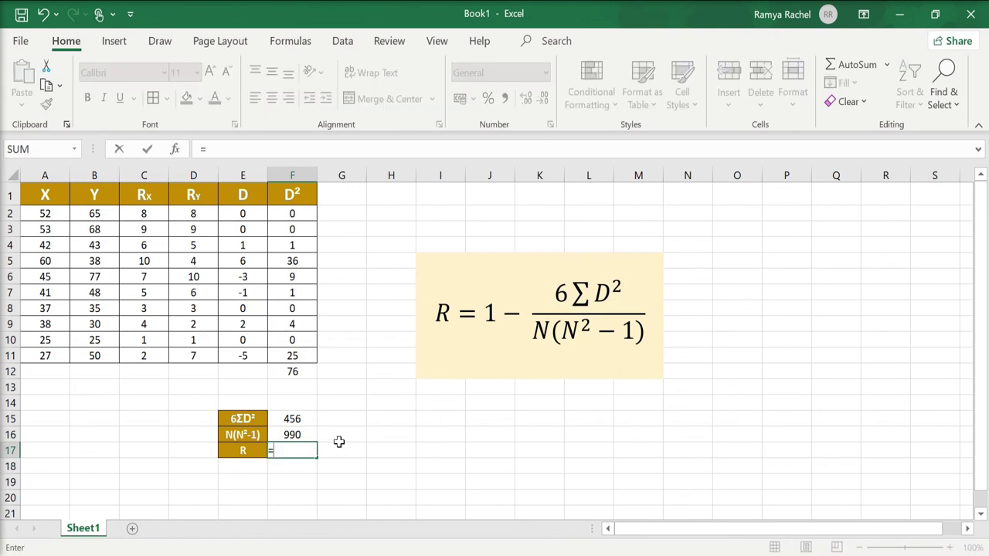
type("(1")
type("-")
type("(")
left_click(304, 423)
type("/")
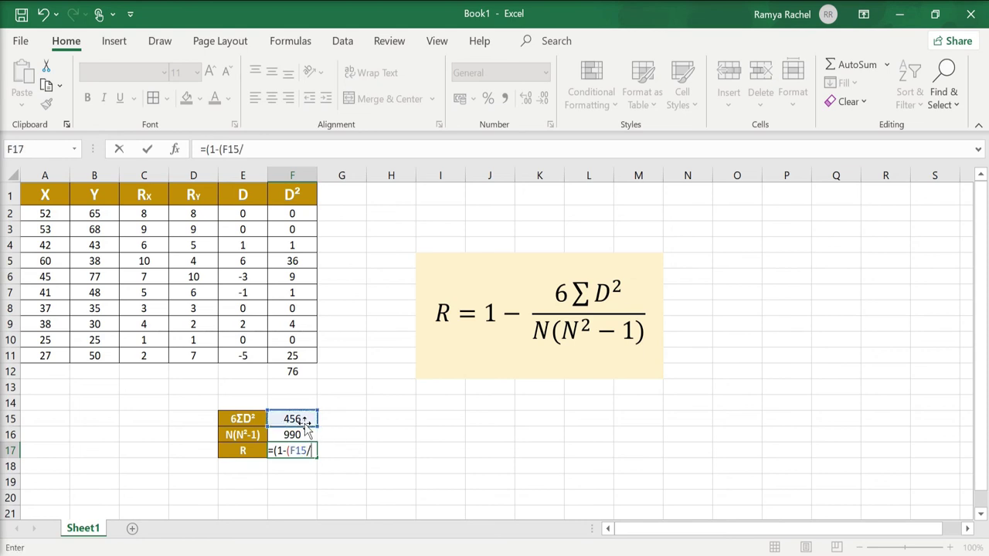
left_click(302, 430)
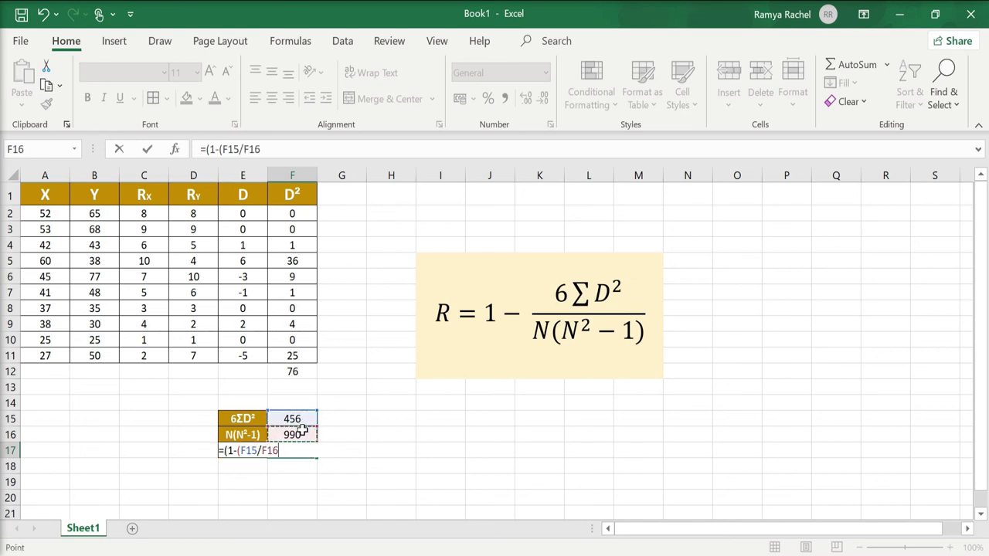
type("))")
key("Return")
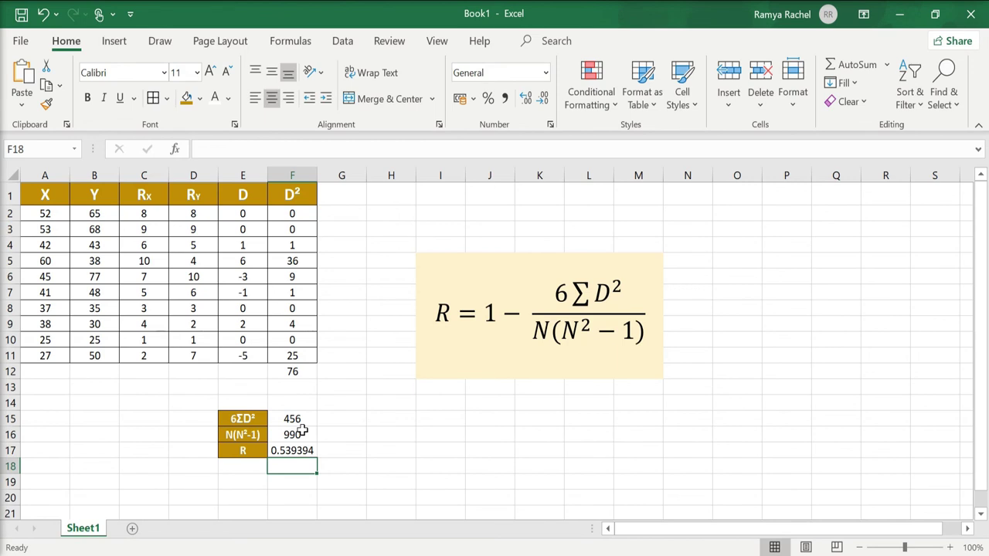
Decrease F17's decimals so R displays as 0.539
left_click(292, 451)
left_click(543, 98)
left_click(384, 479)
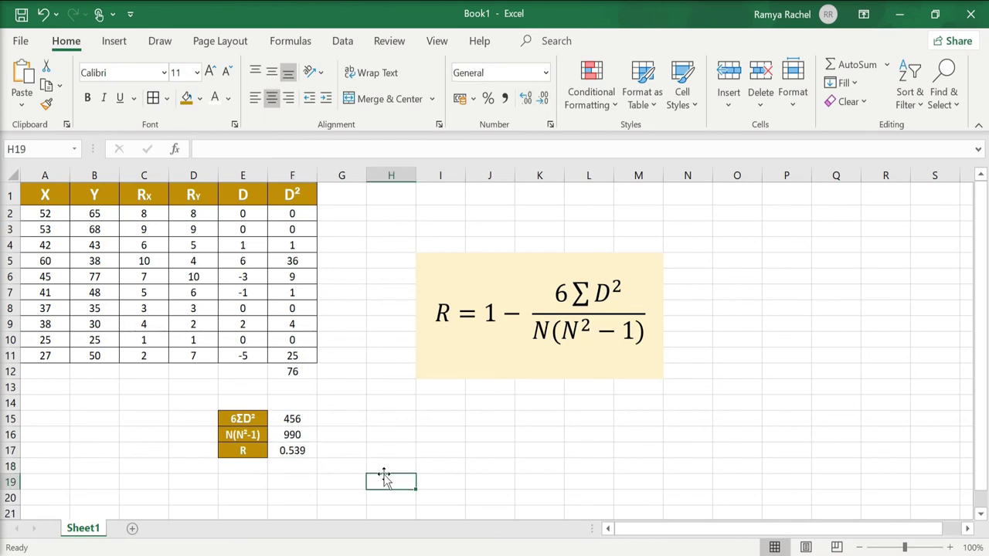